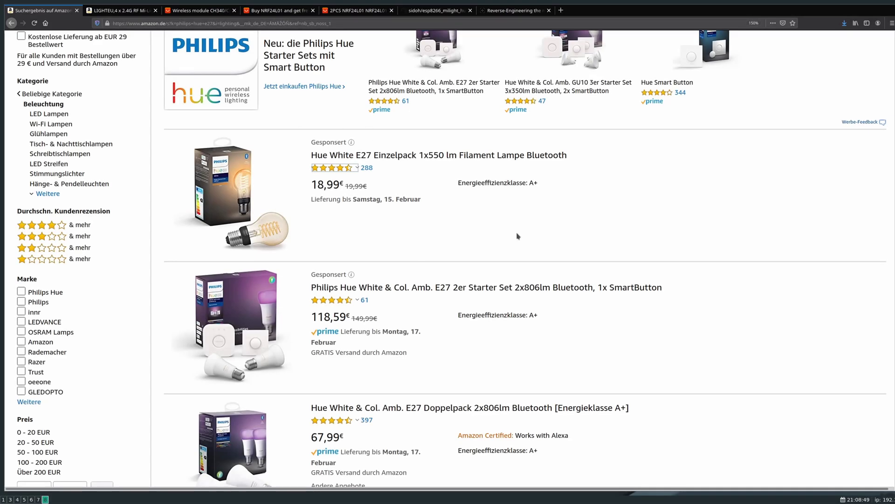
# Open the Hue Color Ambiance Doppelpack in a background tab and the Starter Set page.
pyautogui.scroll(-5, 518, 236)
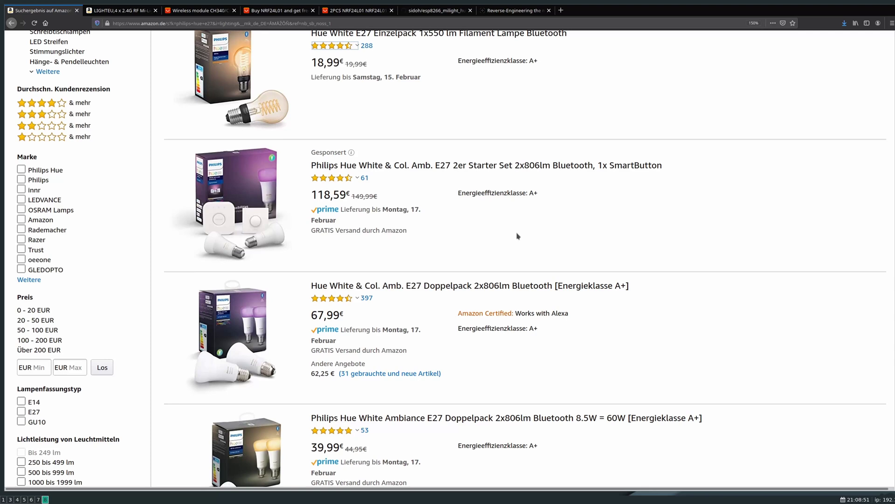
pyautogui.scroll(-10, 518, 236)
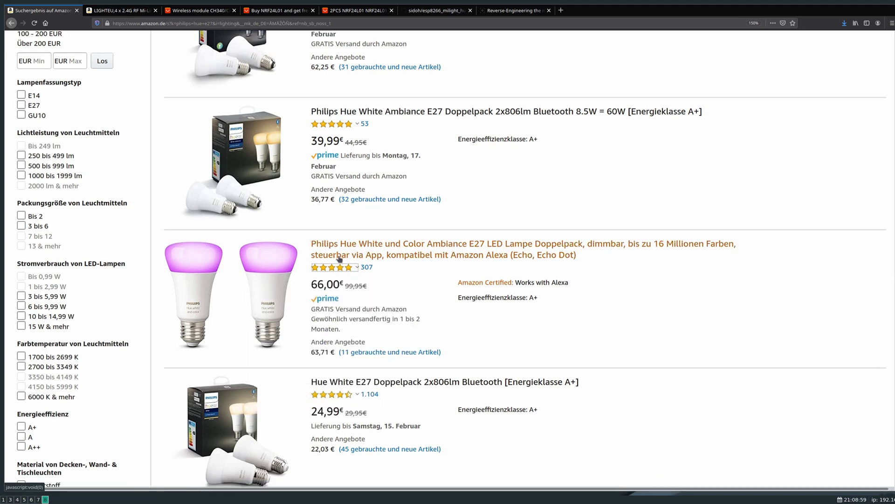
pyautogui.moveTo(326, 267)
pyautogui.scroll(-6, 329, 285)
pyautogui.middleClick(559, 64)
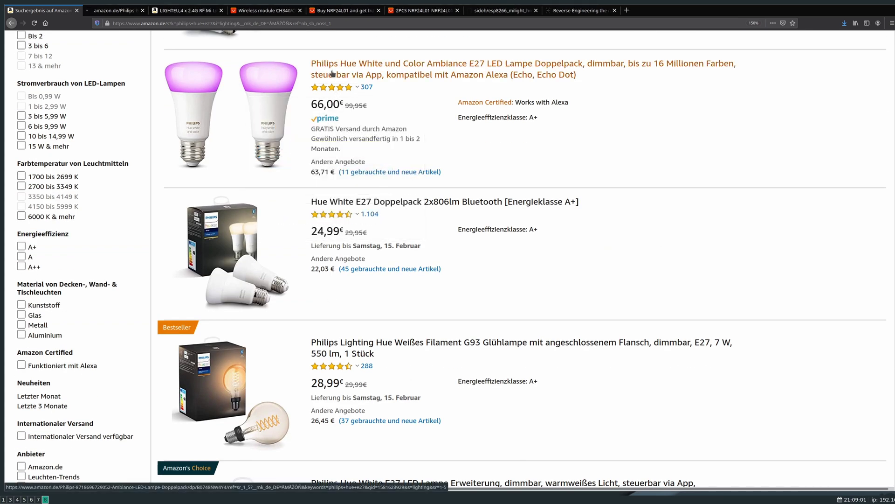
pyautogui.scroll(-2, 280, 228)
pyautogui.scroll(-15, 281, 232)
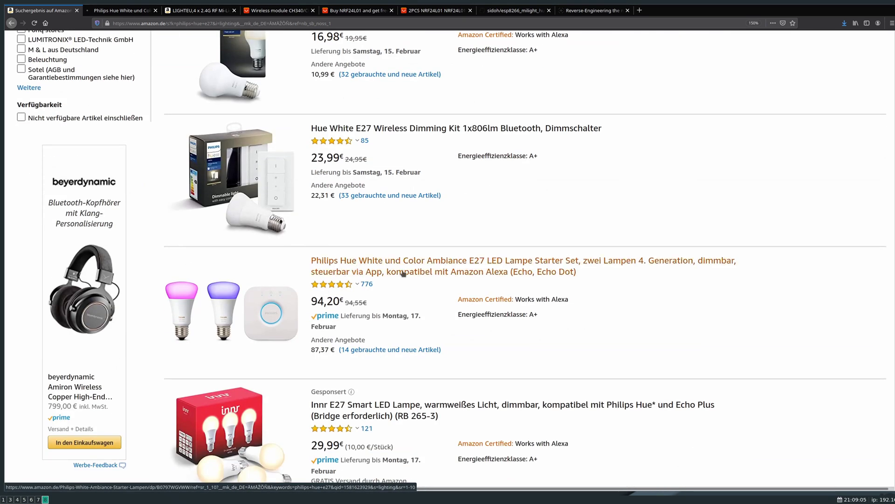
pyautogui.click(404, 274)
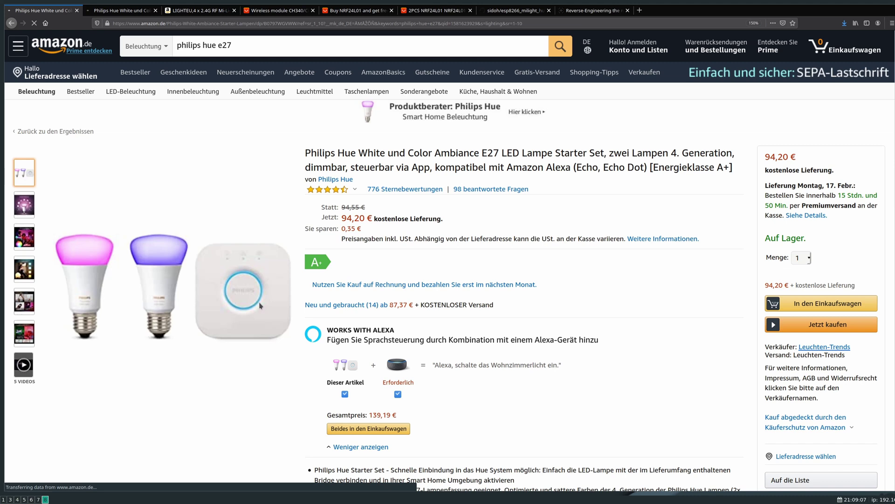
pyautogui.scroll(-2, 260, 305)
pyautogui.scroll(2, 260, 305)
# Compare prices: Doppelpack at 66,00 € versus Starter Set at 94,20 €.
pyautogui.click(112, 9)
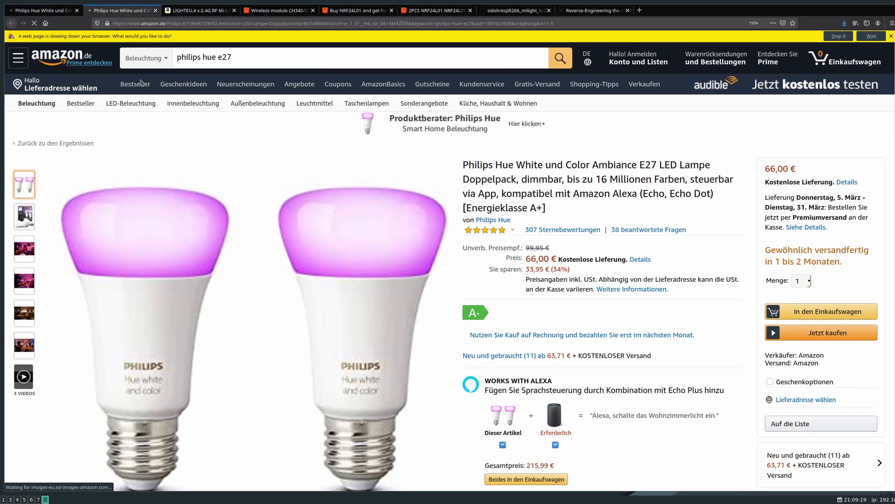
pyautogui.scroll(-1, 525, 222)
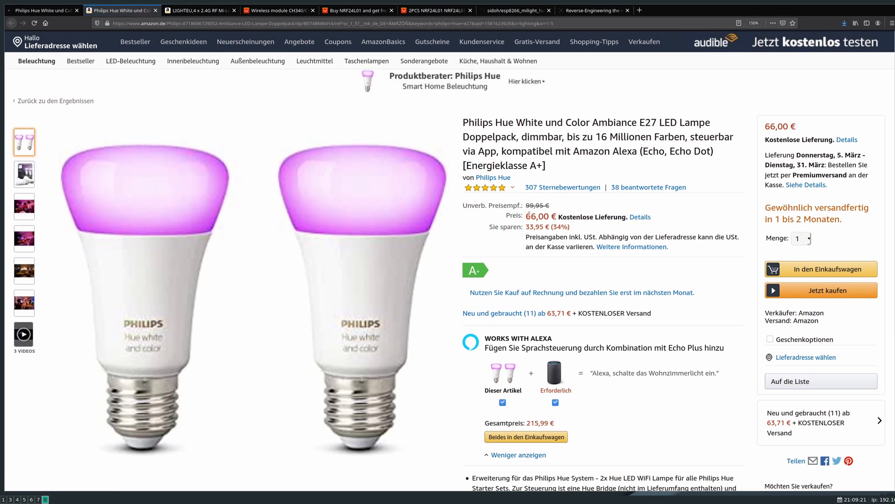
pyautogui.moveTo(529, 215); pyautogui.dragTo(561, 216)
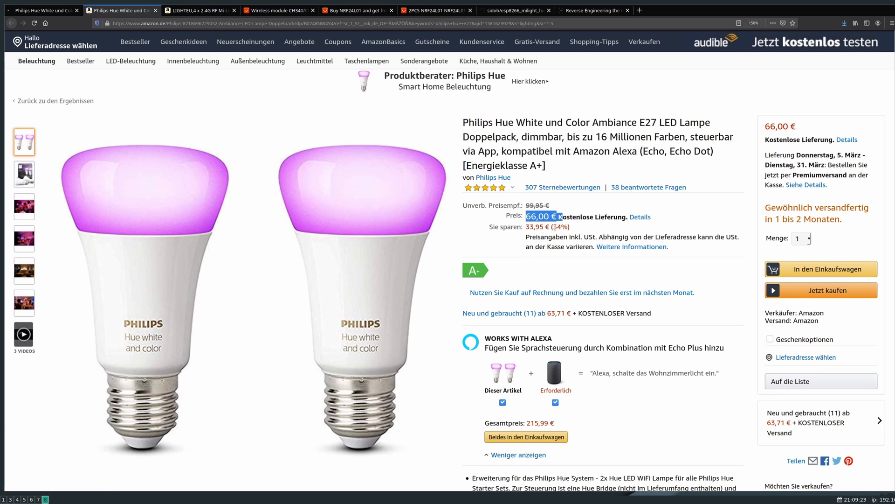
pyautogui.hotkey('ctrl', 'pageup')
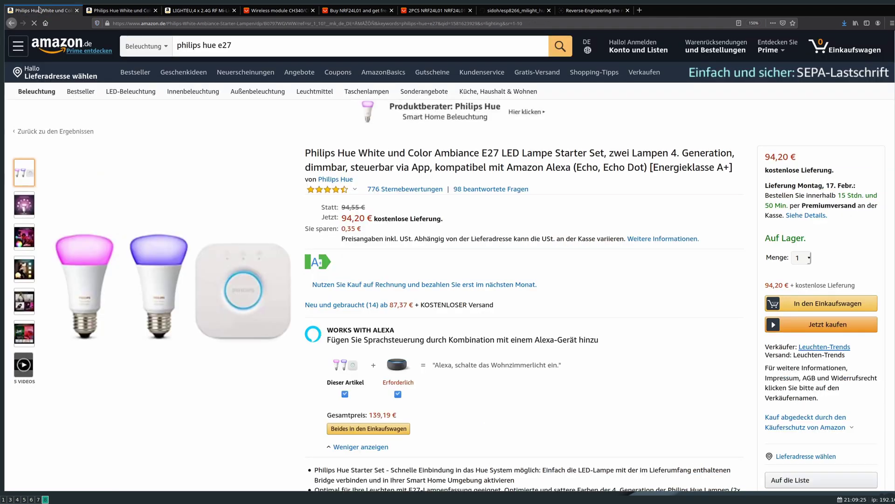
pyautogui.moveTo(340, 218); pyautogui.dragTo(373, 218)
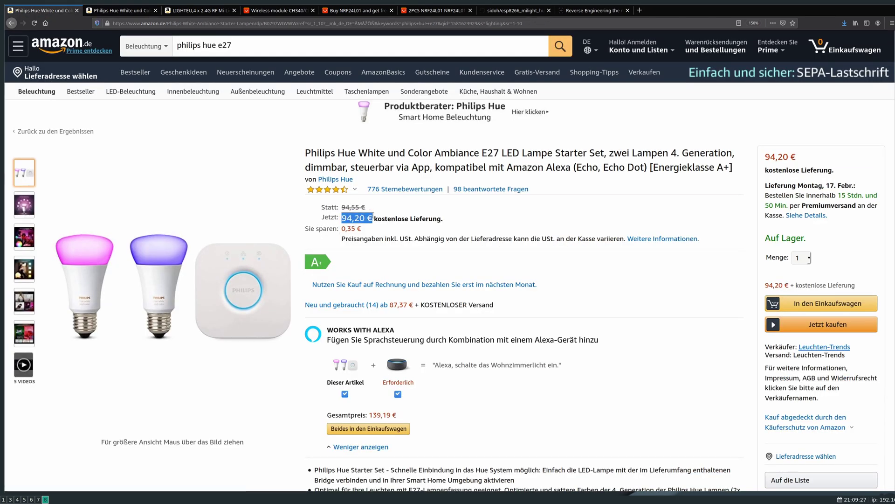
# Inspect the LIGHTEU Mi-Light RGBW E27 6W listing: title, 3,4-star rating and 51,59 € price.
pyautogui.click(191, 11)
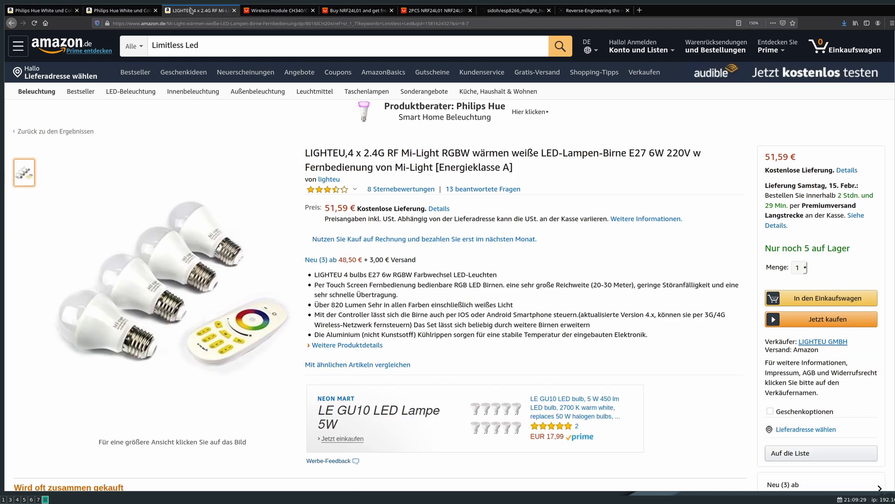
pyautogui.moveTo(307, 153); pyautogui.dragTo(472, 153)
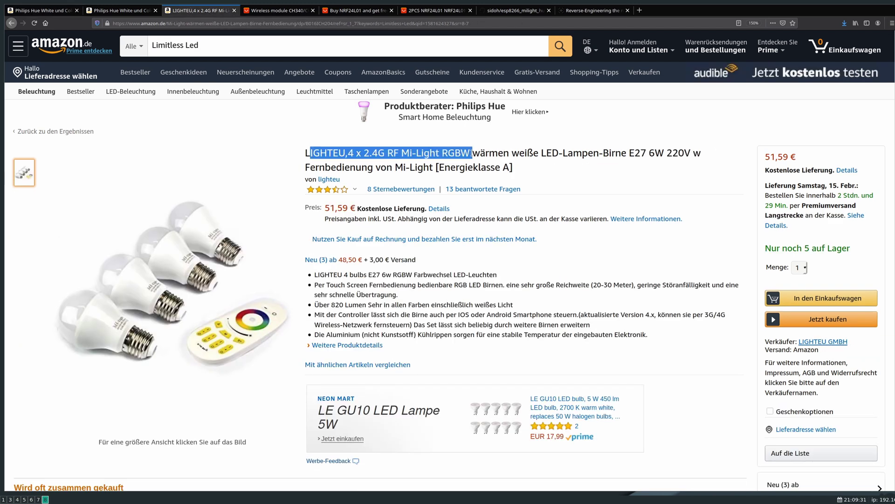
pyautogui.moveTo(401, 154); pyautogui.dragTo(442, 154)
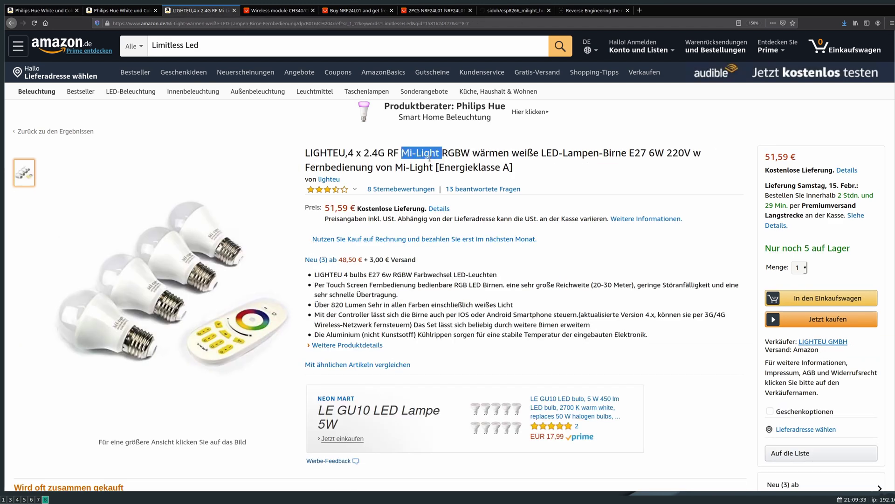
pyautogui.moveTo(346, 153); pyautogui.dragTo(367, 164)
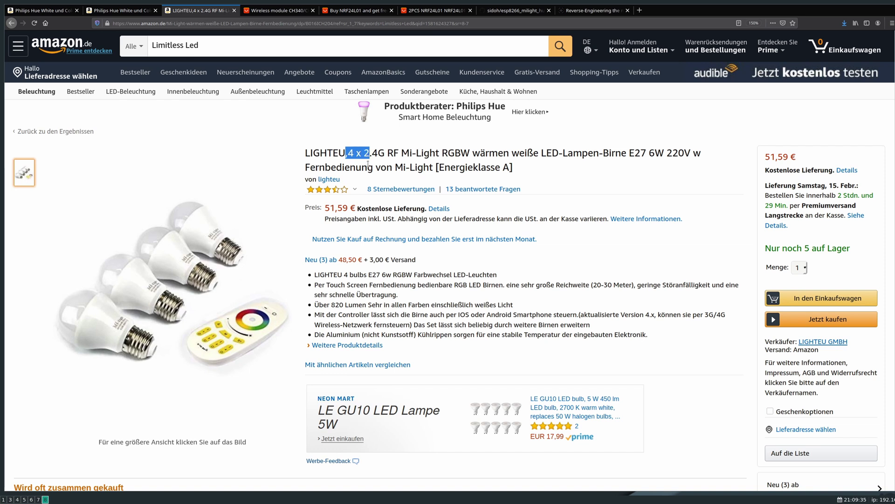
pyautogui.moveTo(630, 153); pyautogui.dragTo(672, 155)
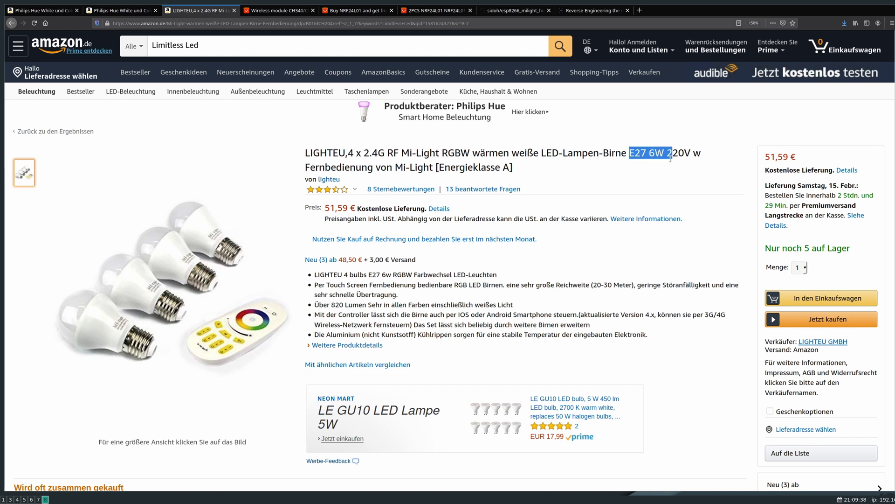
pyautogui.click(328, 189)
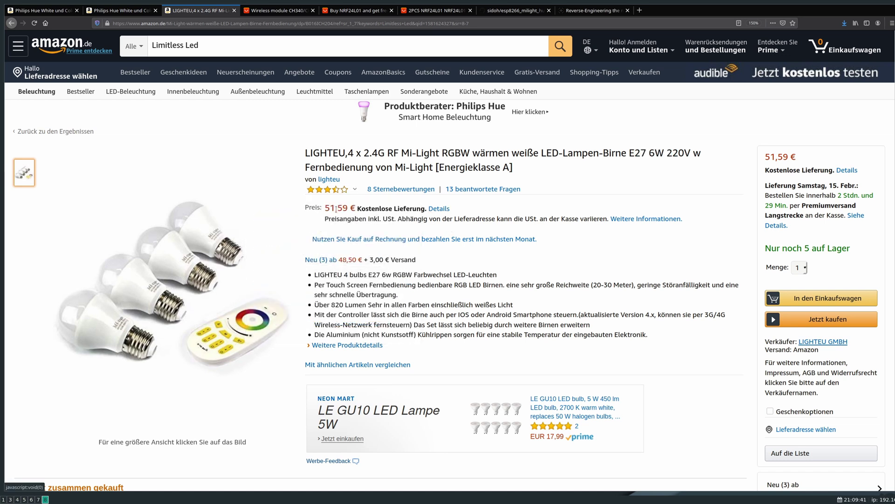
pyautogui.moveTo(330, 208); pyautogui.dragTo(358, 213)
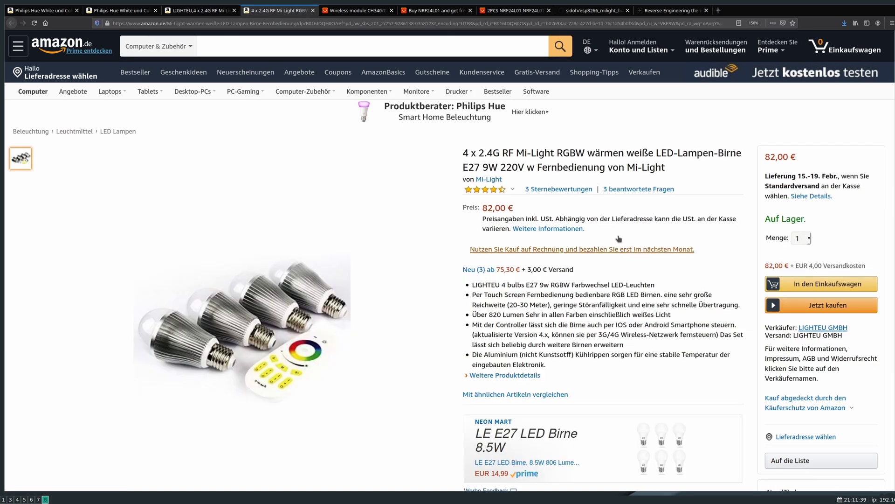
# Check the Mi-Light E27 9W set's rating, 82,00 € price and cheaper used offer.
pyautogui.click(509, 189)
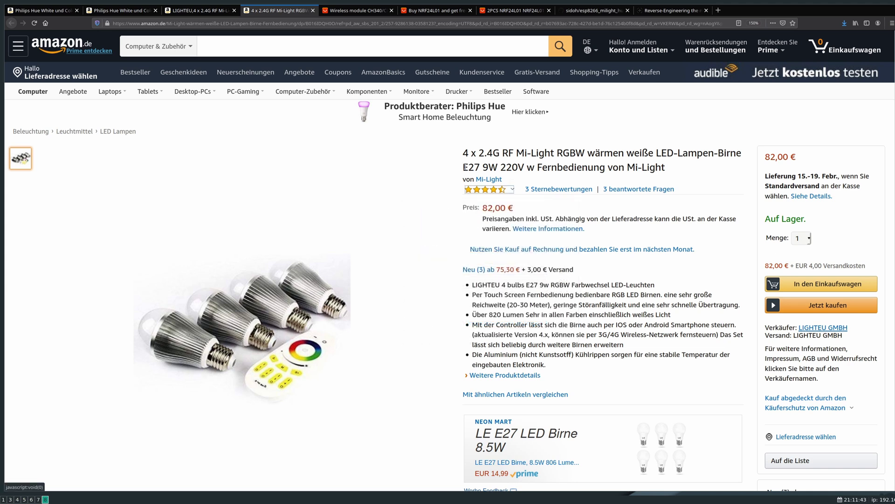
pyautogui.moveTo(464, 166); pyautogui.dragTo(498, 167)
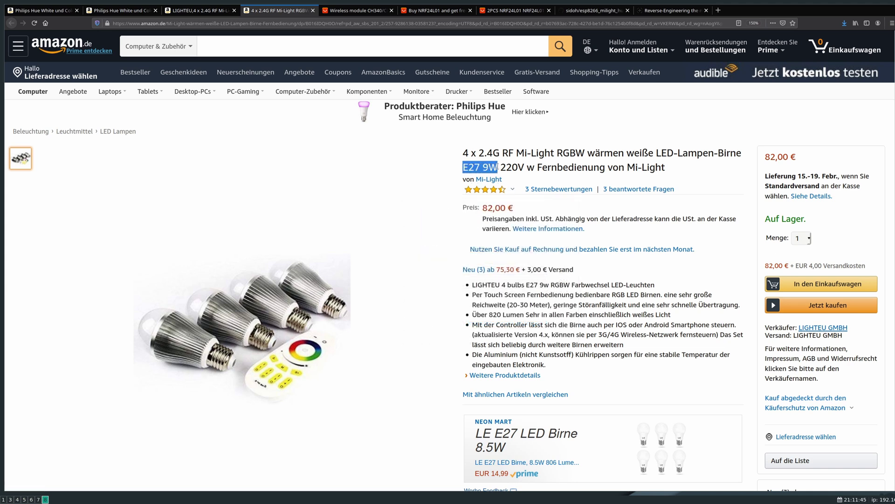
pyautogui.scroll(-1, 476, 360)
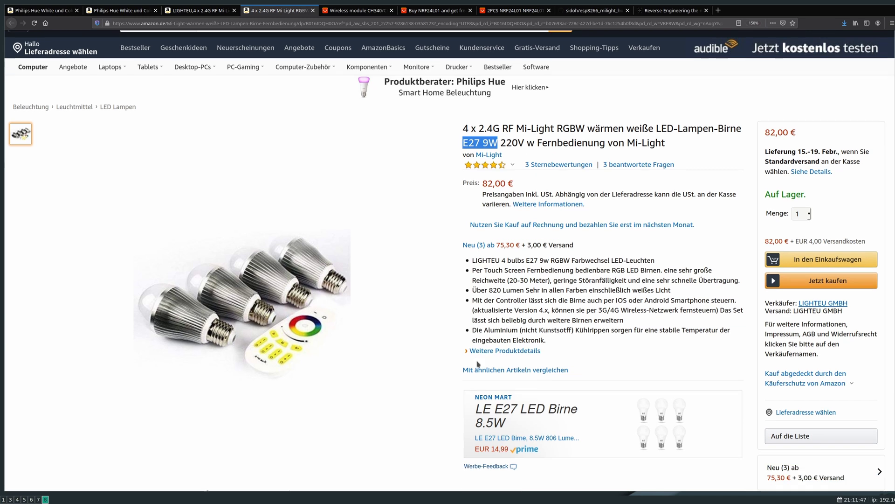
pyautogui.moveTo(483, 177); pyautogui.dragTo(506, 178)
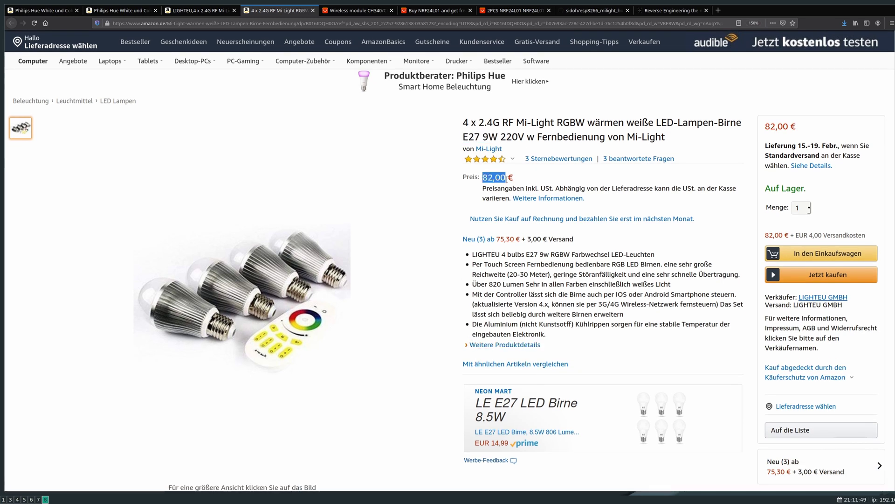
pyautogui.moveTo(565, 240); pyautogui.dragTo(496, 239)
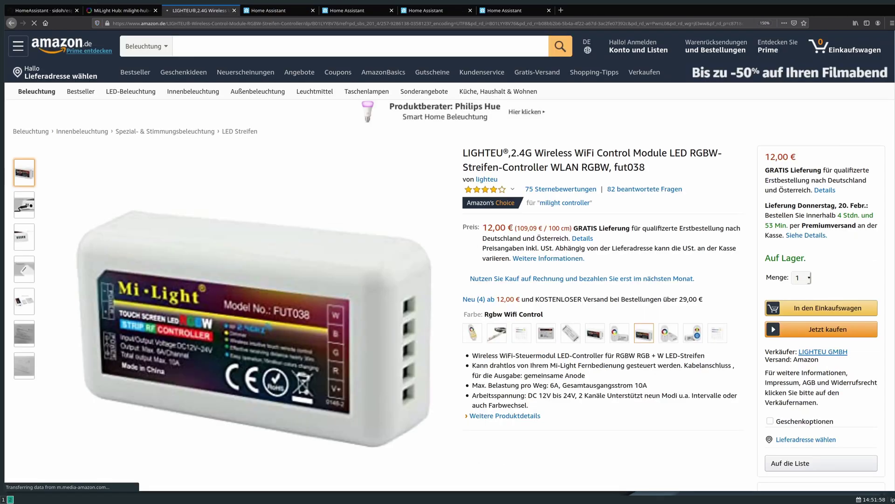
pyautogui.scroll(-5, 274, 334)
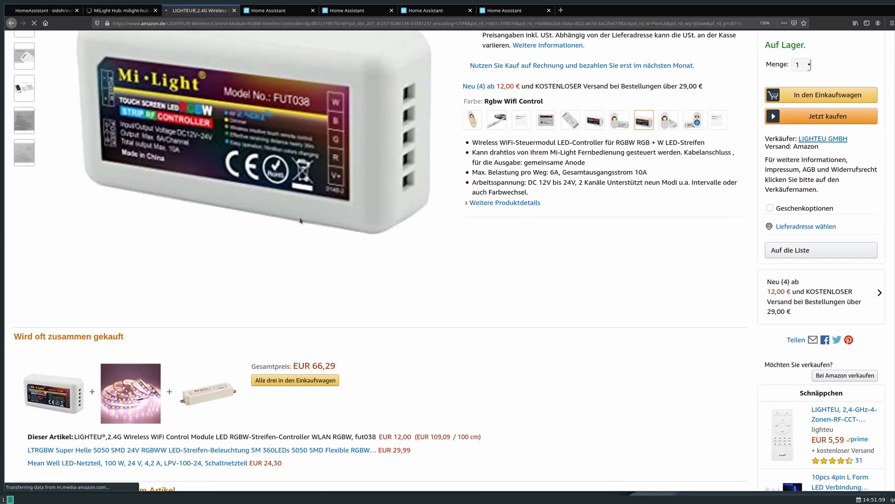
pyautogui.scroll(5, 300, 226)
pyautogui.scroll(-1, 498, 252)
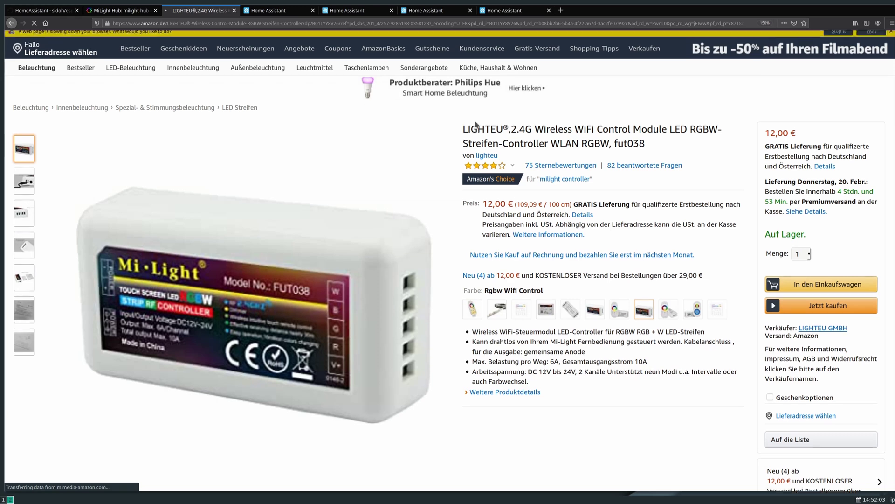
pyautogui.scroll(-2, 642, 162)
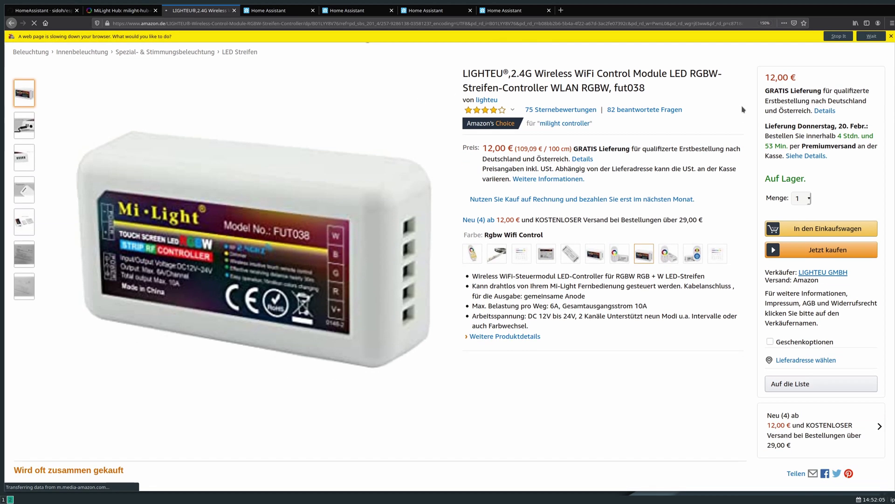
pyautogui.scroll(2, 494, 237)
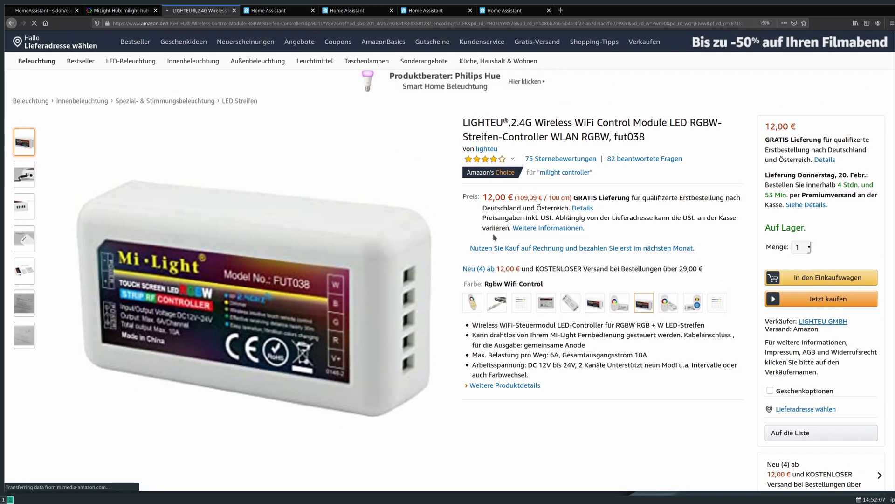
pyautogui.moveTo(328, 250)
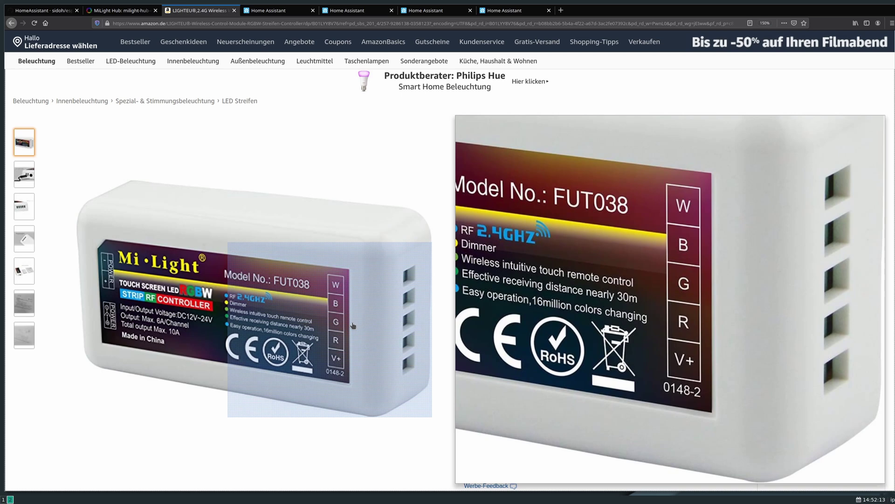
pyautogui.scroll(-5, 665, 376)
pyautogui.scroll(-6, 665, 375)
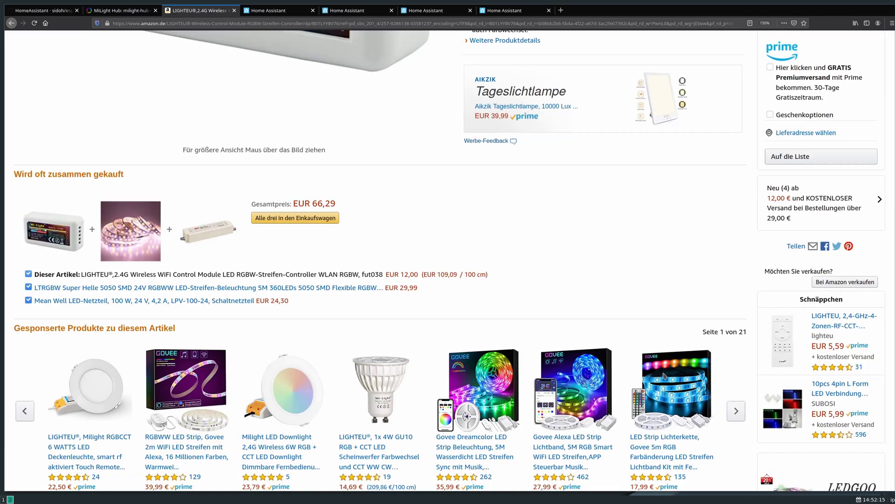
pyautogui.scroll(12, 425, 383)
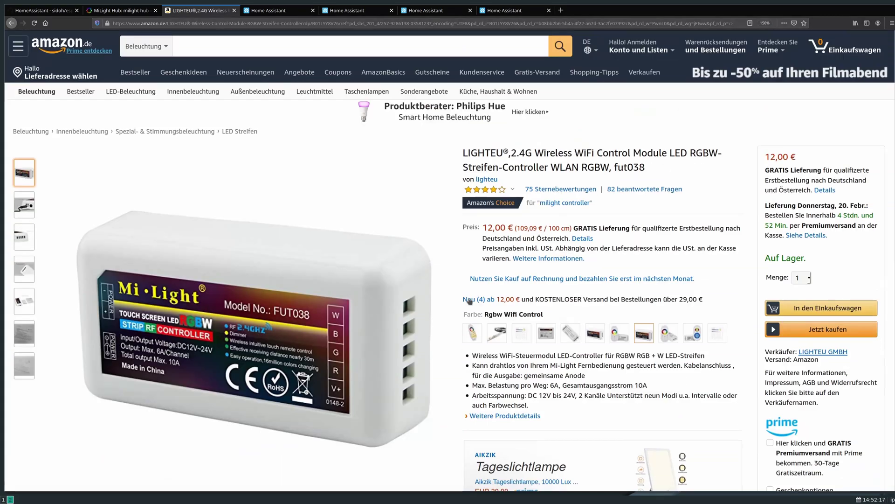
pyautogui.moveTo(484, 227); pyautogui.dragTo(514, 228)
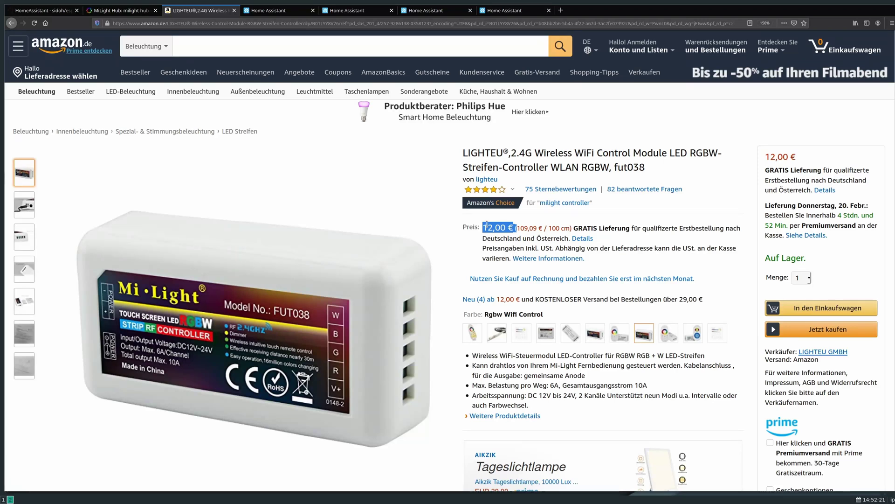
pyautogui.scroll(-1, 485, 227)
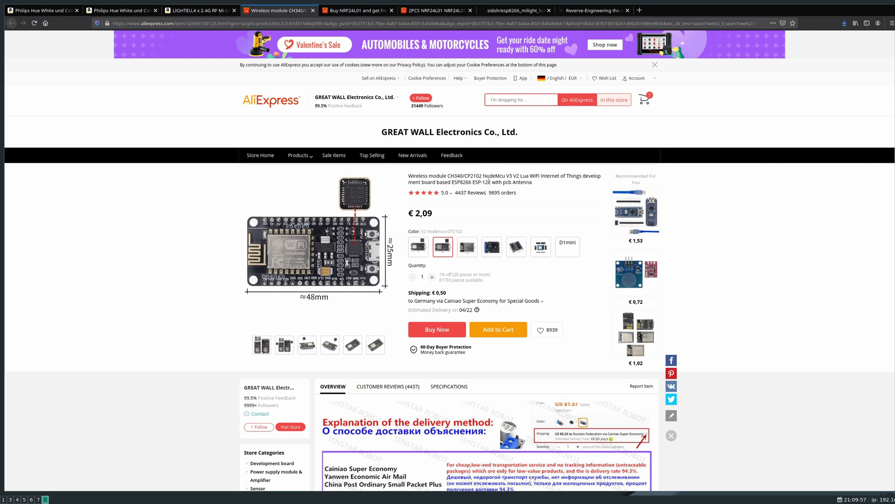
# Compare NRF24L01 listing prices (€ 1,69 vs € 6,54) and bring up the 2PCS NRF24L01 product page.
pyautogui.moveTo(451, 181); pyautogui.dragTo(533, 185)
pyautogui.click(367, 13)
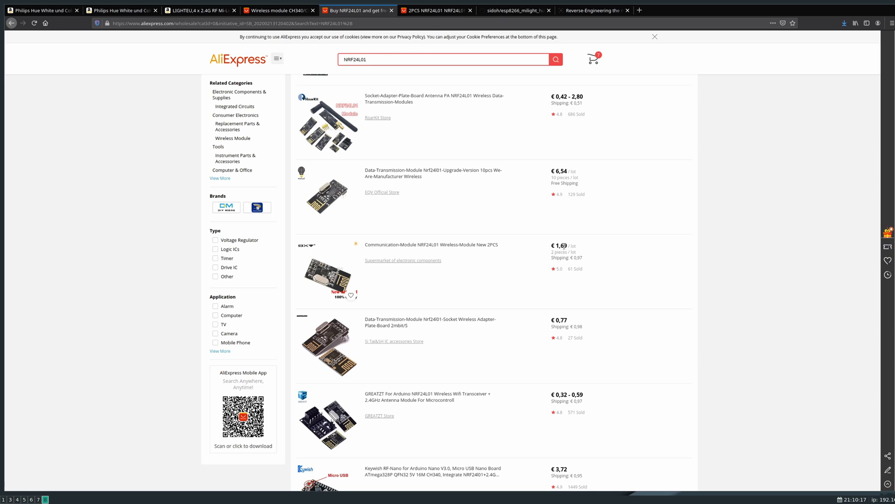
pyautogui.moveTo(563, 246); pyautogui.dragTo(552, 246)
pyautogui.moveTo(551, 171); pyautogui.dragTo(566, 172)
pyautogui.hotkey('ctrl', 'Tab')
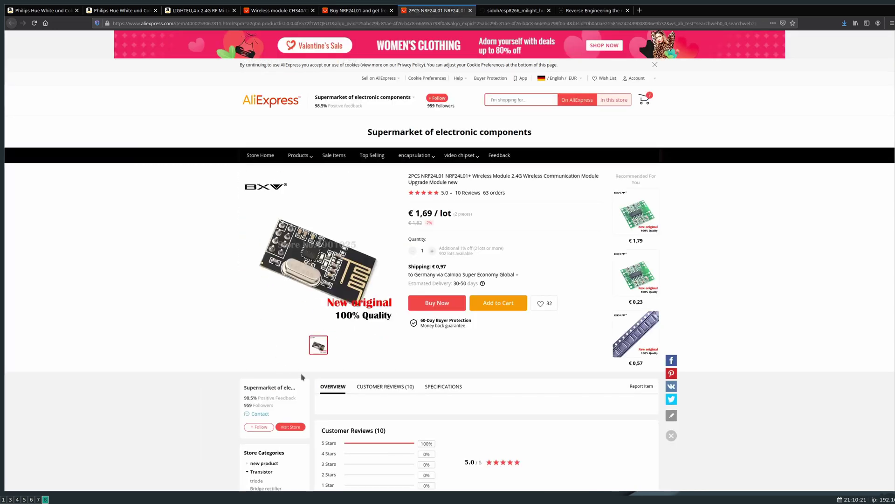
pyautogui.scroll(-3, 450, 424)
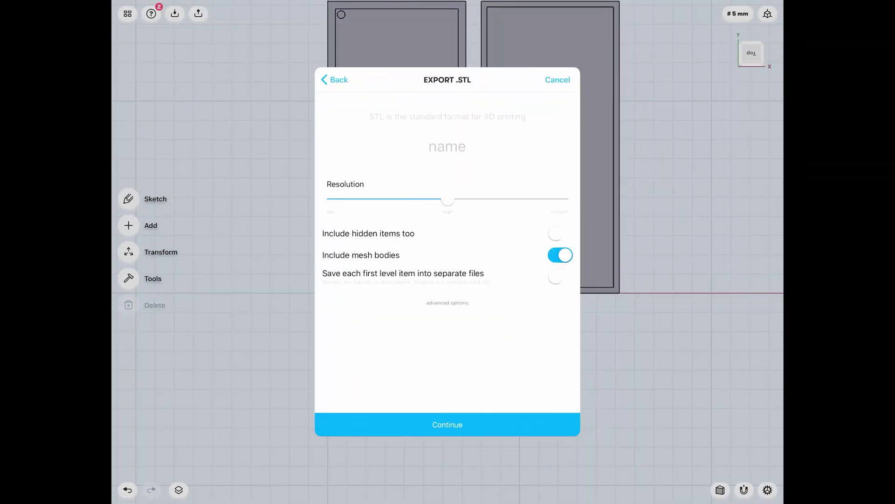
# Name the STL export file esp_milight_controller_case.
pyautogui.click(448, 146)
pyautogui.write('milight')
pyautogui.click(425, 88)
pyautogui.write('esp_')
pyautogui.click(485, 88)
pyautogui.write('_controller_case')
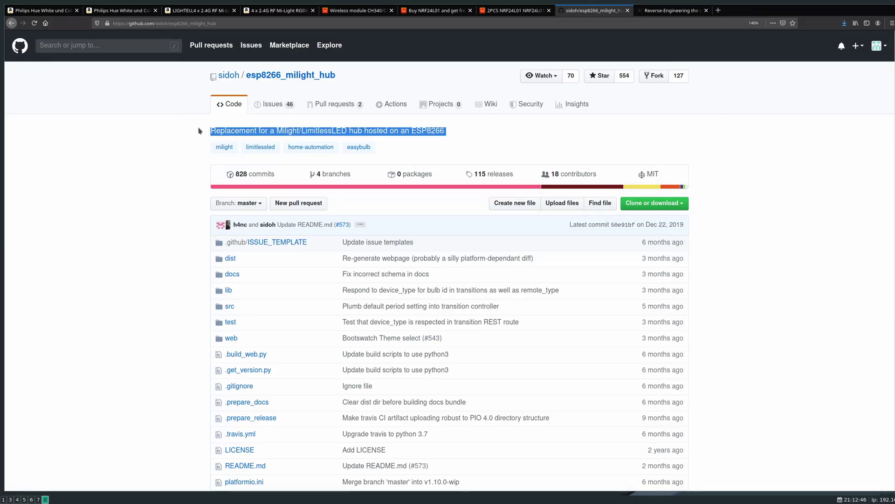
pyautogui.click(419, 142)
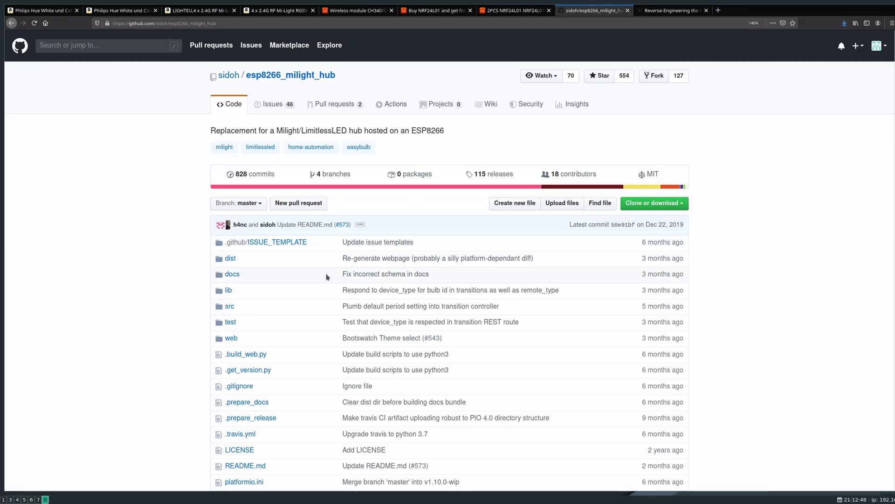
pyautogui.scroll(-5, 328, 277)
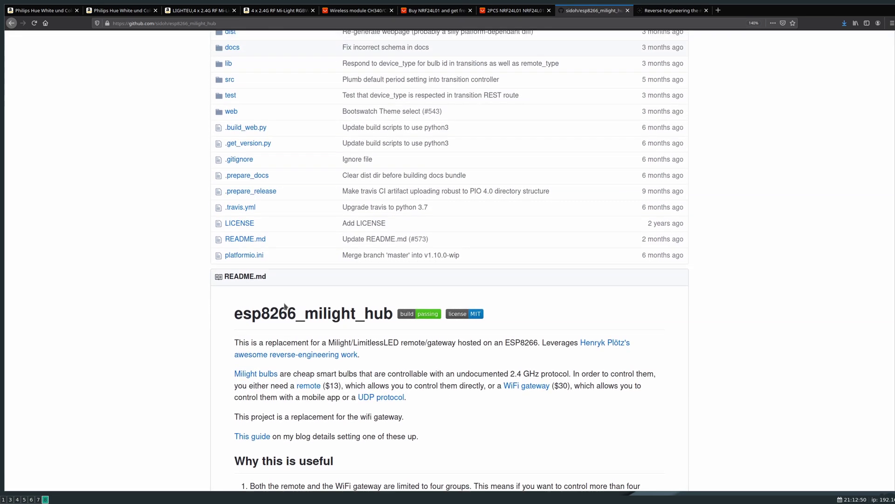
pyautogui.scroll(-12, 127, 330)
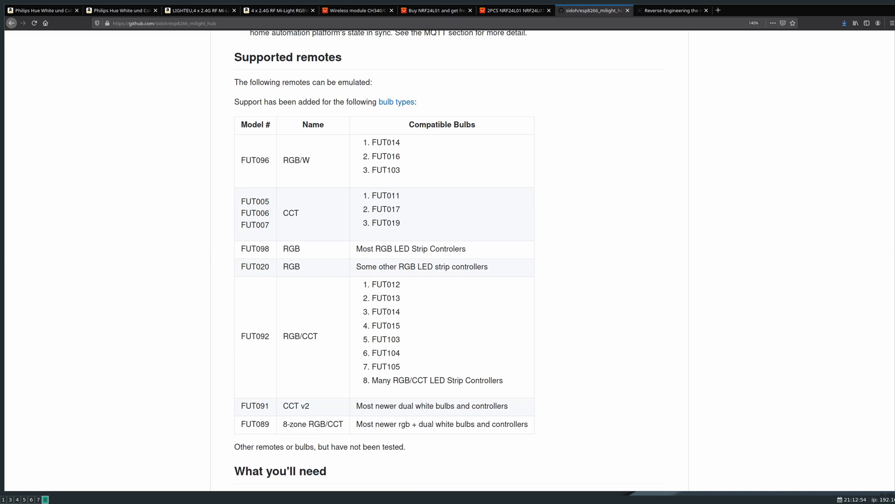
pyautogui.scroll(-9, 448, 261)
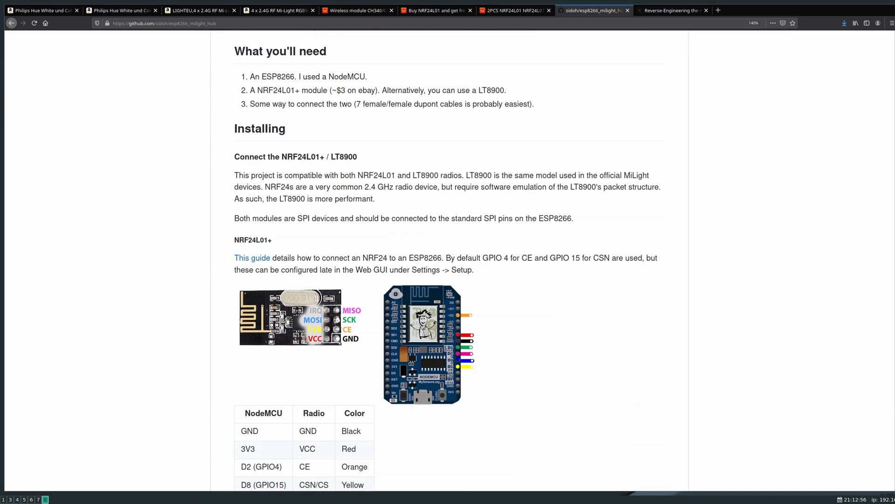
pyautogui.scroll(-16, 447, 261)
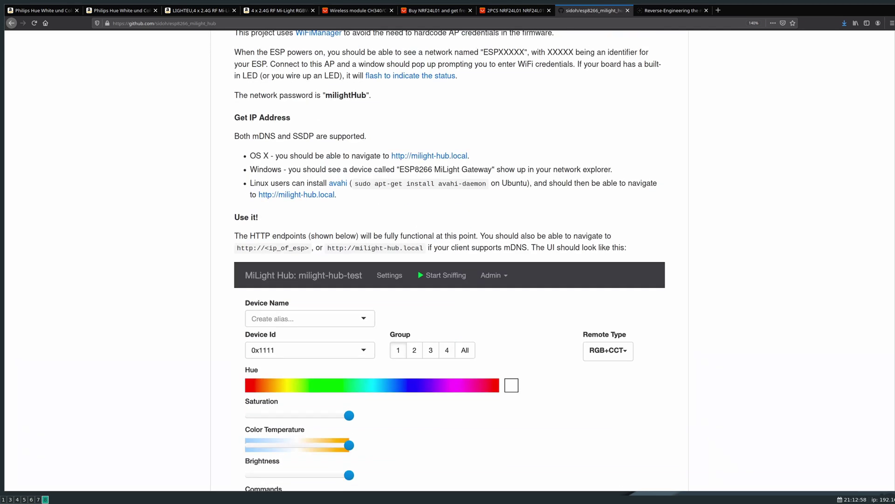
pyautogui.scroll(-12, 448, 261)
pyautogui.press('Home')
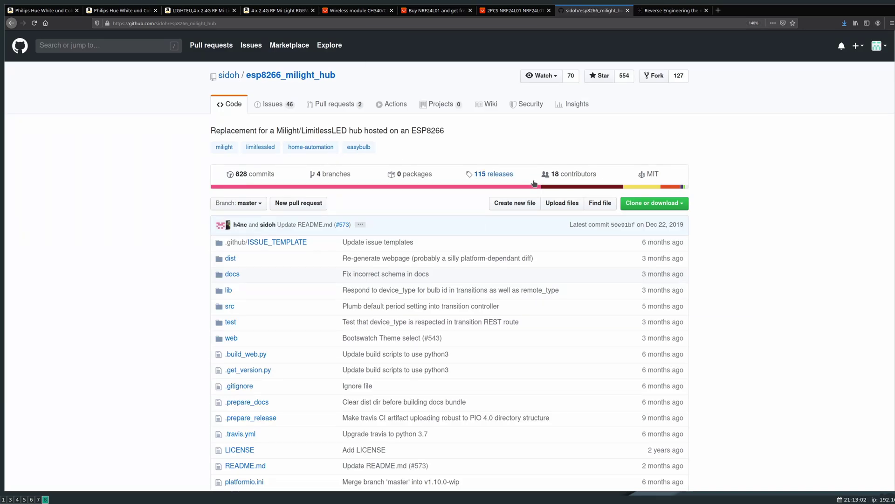
pyautogui.scroll(-2, 248, 168)
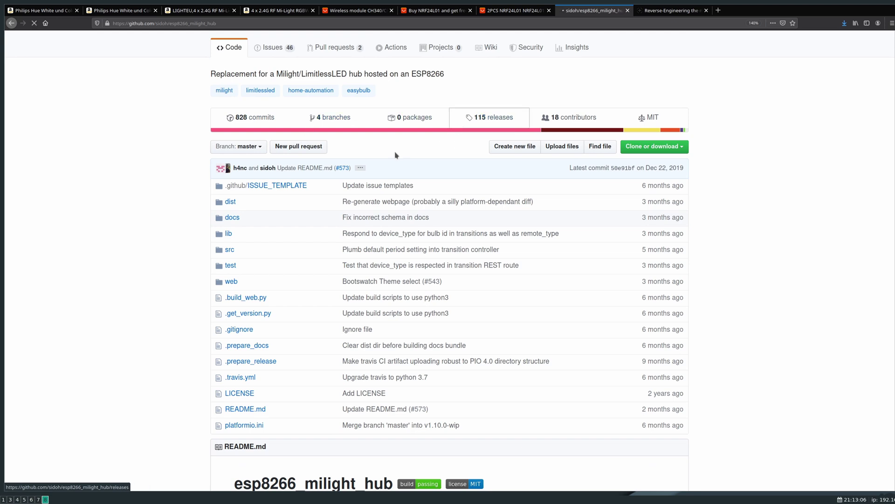
# Download and save esp8266_milight_hub_esp12-1.10.5.bin from release 1.10.5.
pyautogui.scroll(-1, 386, 156)
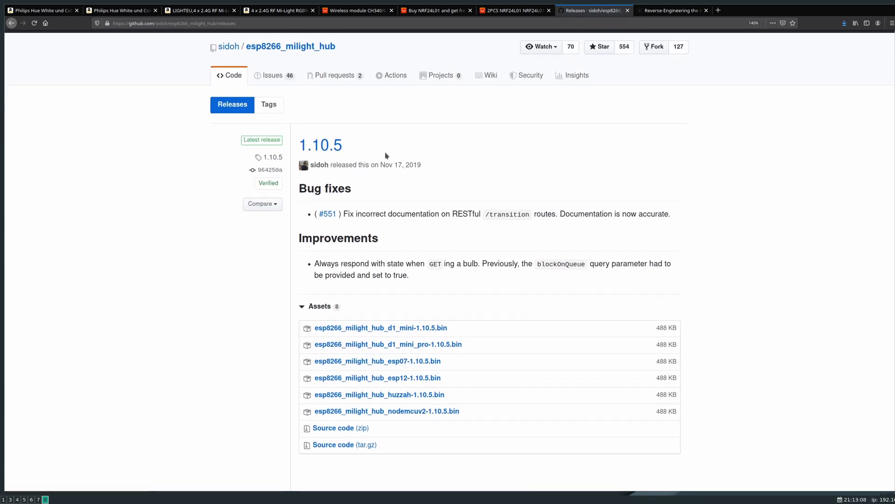
pyautogui.scroll(-2, 365, 209)
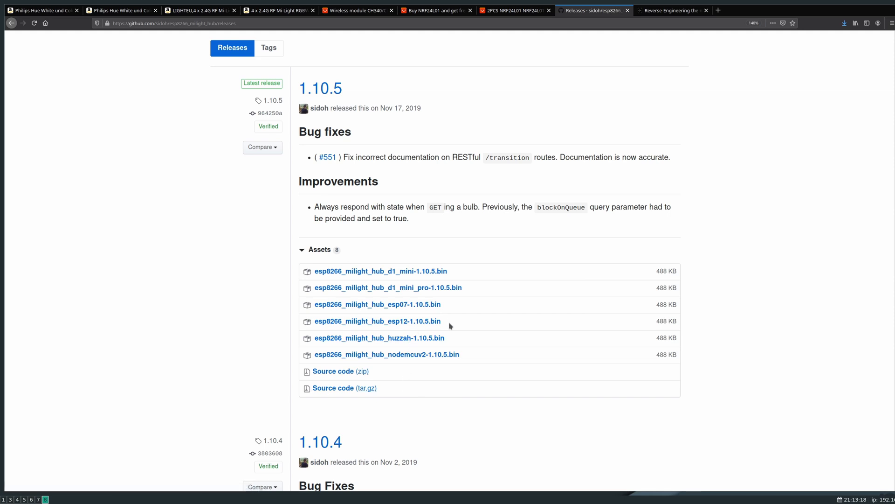
pyautogui.moveTo(447, 323); pyautogui.dragTo(305, 324)
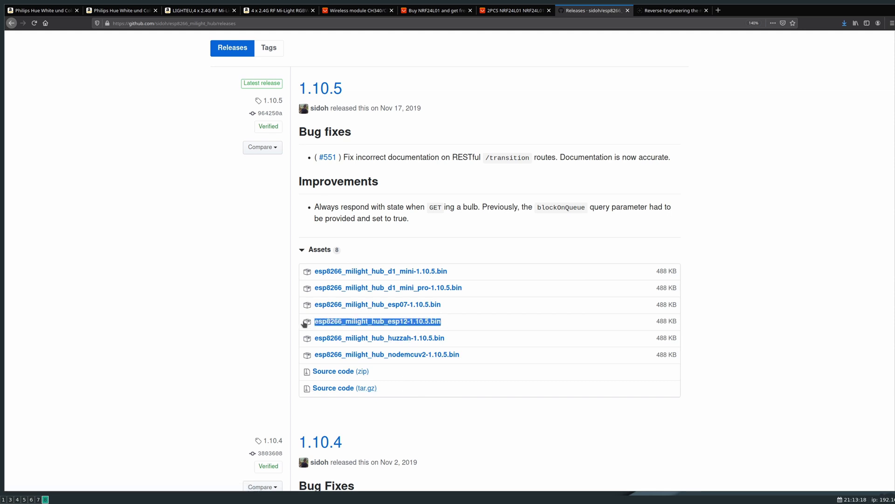
pyautogui.click(453, 326)
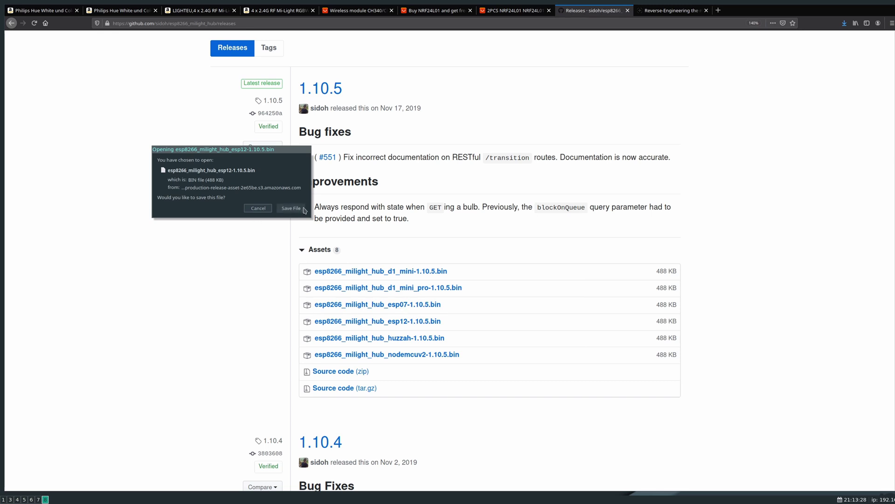
pyautogui.click(291, 208)
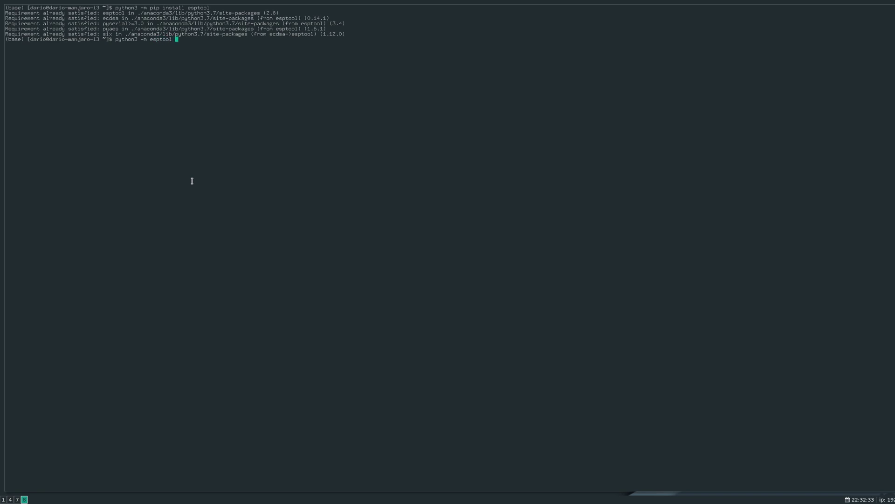
# Flash the esp12 firmware from Downloads to /dev/ttyUSB0 with esptool write_flash at address 0.
pyautogui.write('--port /de')
pyautogui.press('Tab')
pyautogui.write('ttyUSB0 write_flash 0 /home/da')
pyautogui.press('Tab')
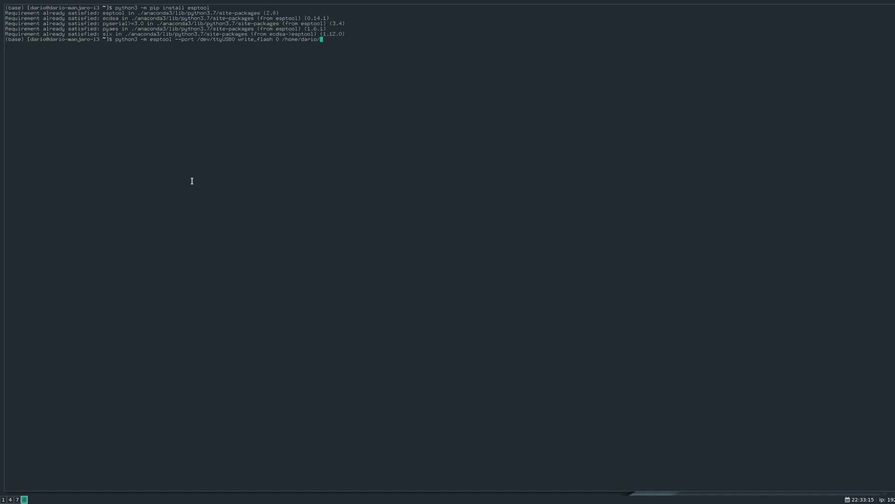
pyautogui.write('DOwnl')
pyautogui.press('BackSpace')
pyautogui.press('BackSpace')
pyautogui.press('BackSpace')
pyautogui.press('BackSpace')
pyautogui.write('ow')
pyautogui.press('Tab')
pyautogui.write('esp')
pyautogui.press('Tab')
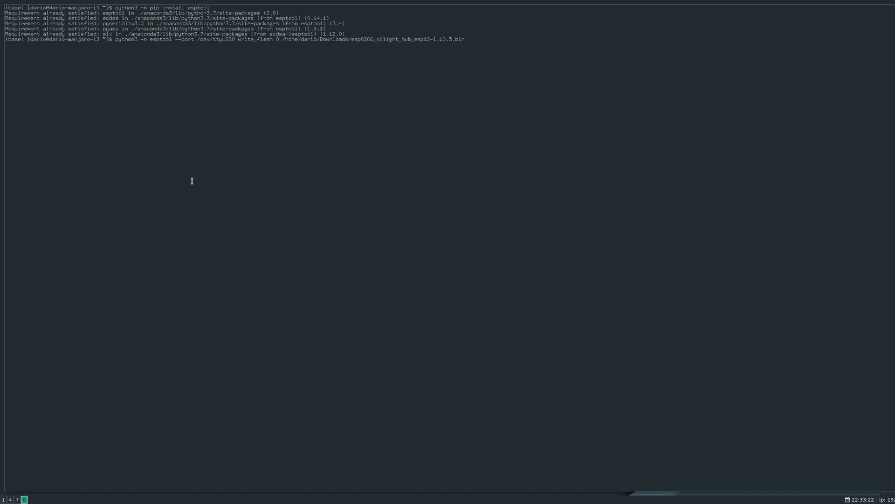
pyautogui.press('Return')
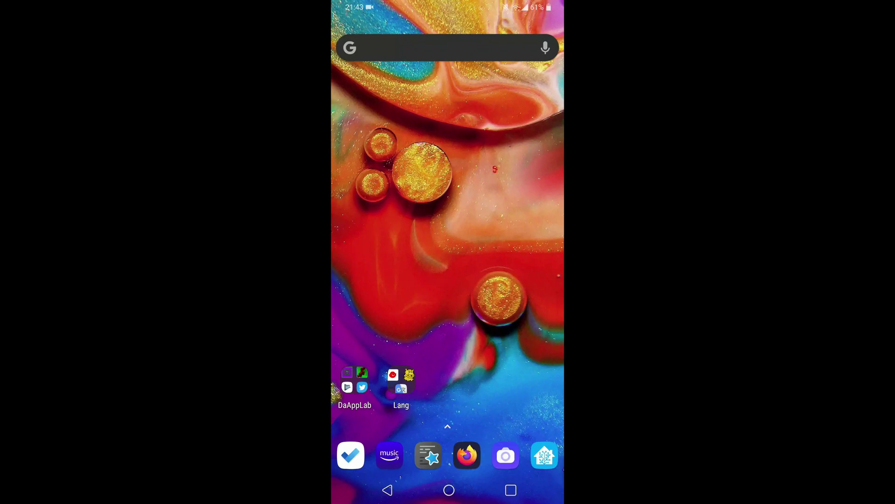
# Open the Wi-Fi network settings from the quick settings shade.
pyautogui.moveTo(447, 4); pyautogui.dragTo(448, 279)
pyautogui.moveTo(447, 112); pyautogui.dragTo(447, 280)
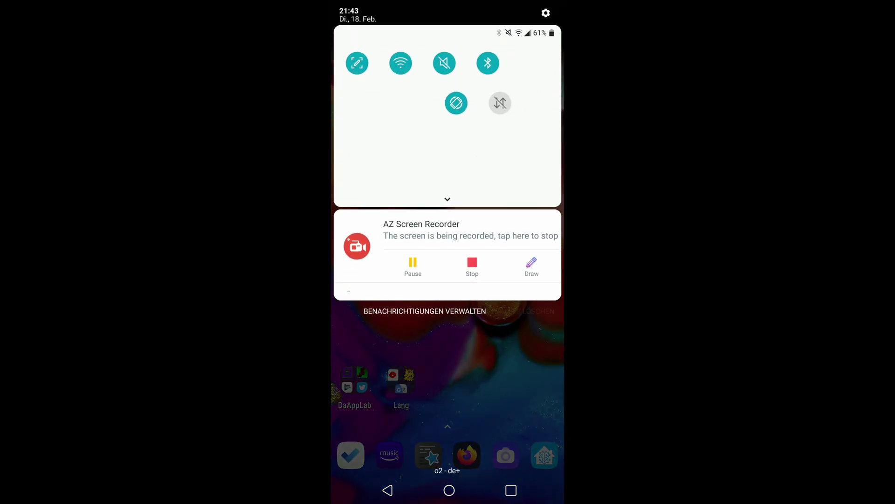
pyautogui.moveTo(418, 66); pyautogui.dragTo(418, 28)
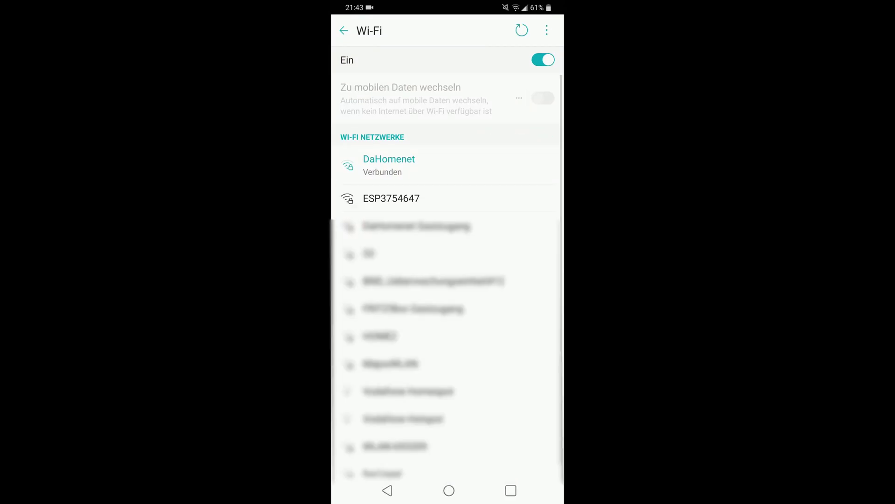
# Join the ESP3754647 network by entering its password.
pyautogui.click(391, 198)
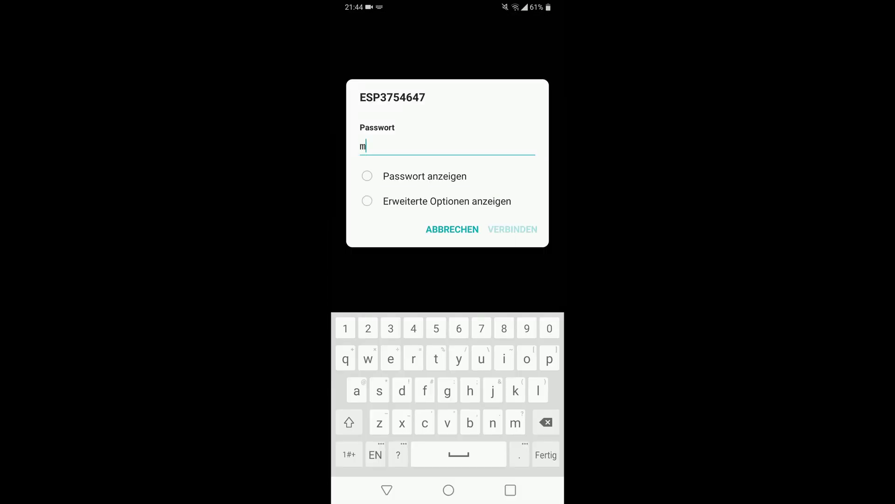
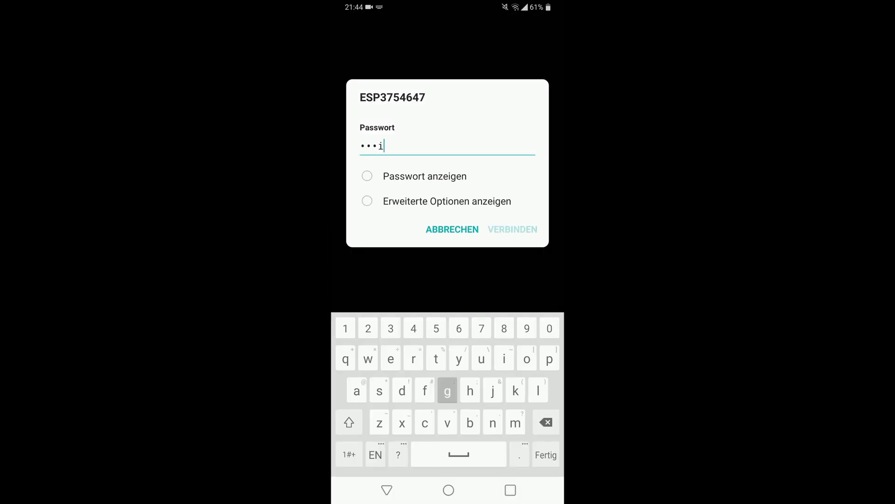
pyautogui.click(367, 175)
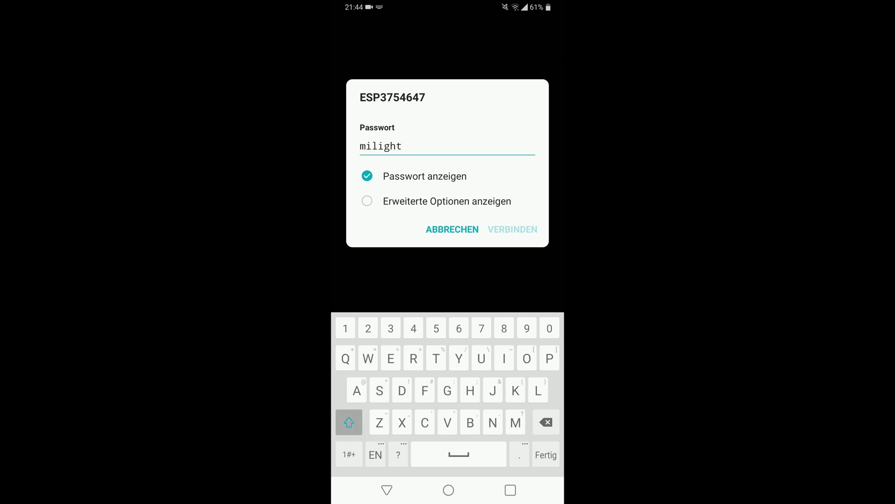
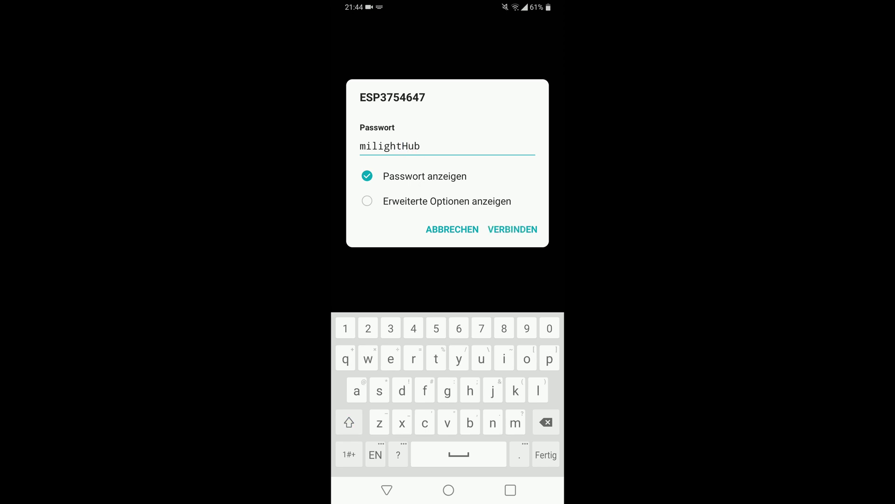
pyautogui.click(512, 229)
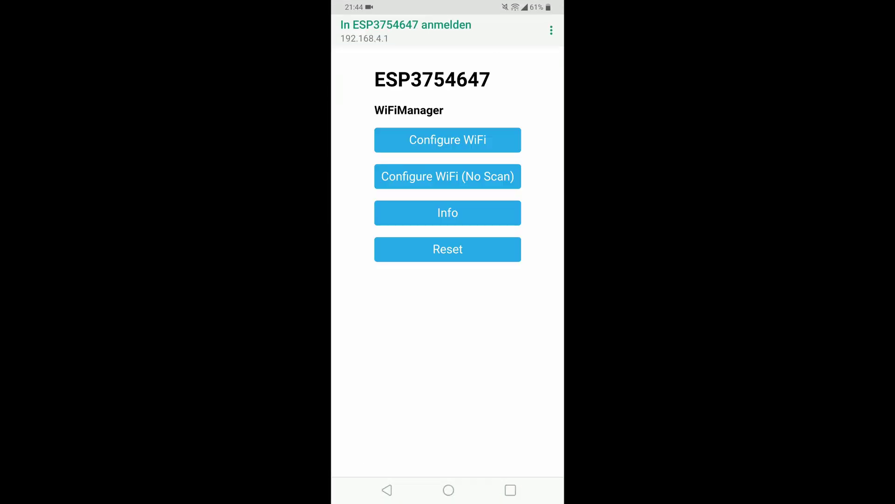
# In Configure WiFi, choose DaHomenet as the SSID and enter the home network password.
pyautogui.click(447, 140)
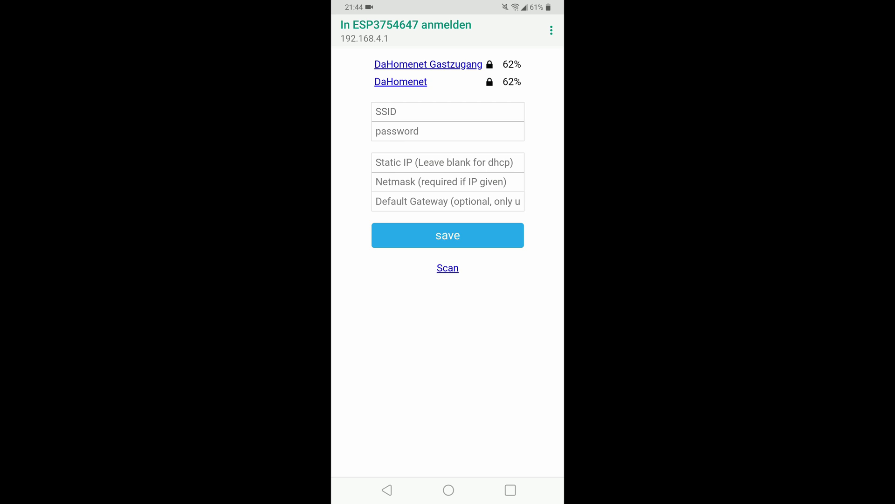
pyautogui.click(401, 82)
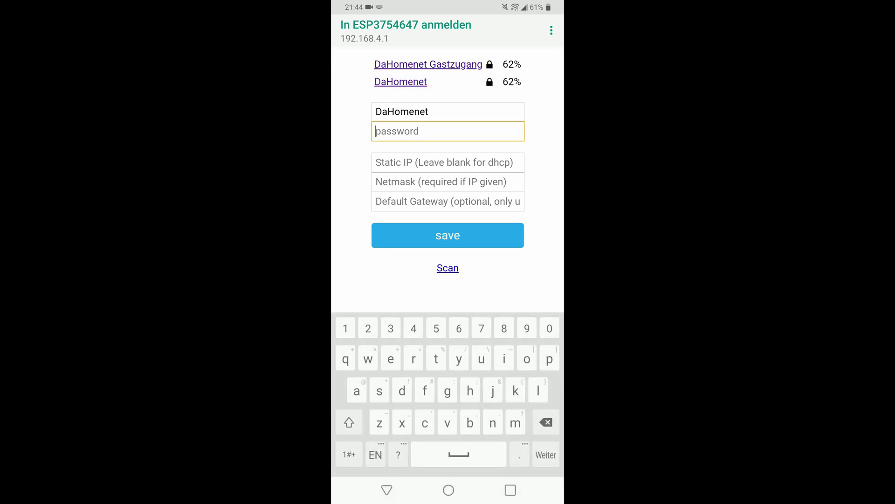
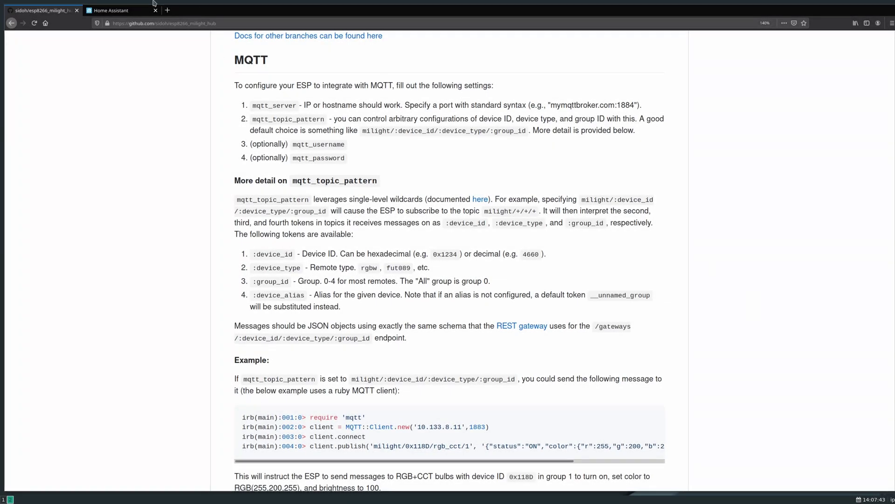
# Open a new tab and go to 192.168.178.72.
pyautogui.click(167, 10)
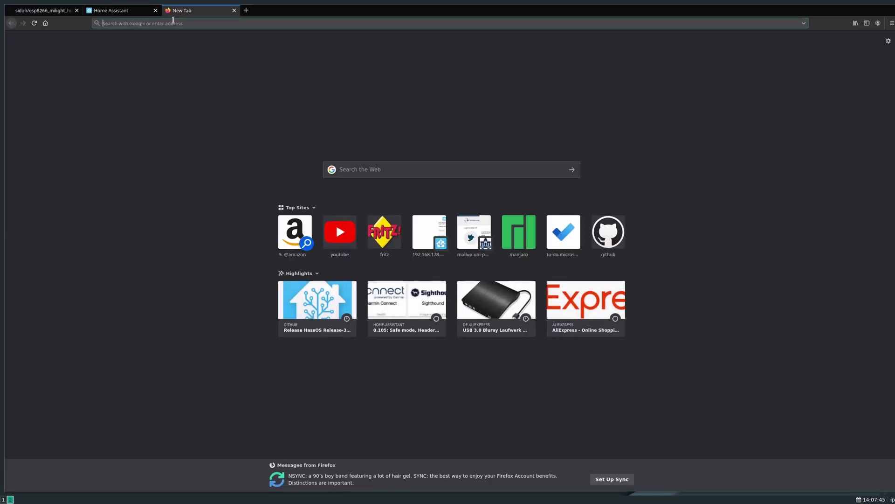
pyautogui.write('192')
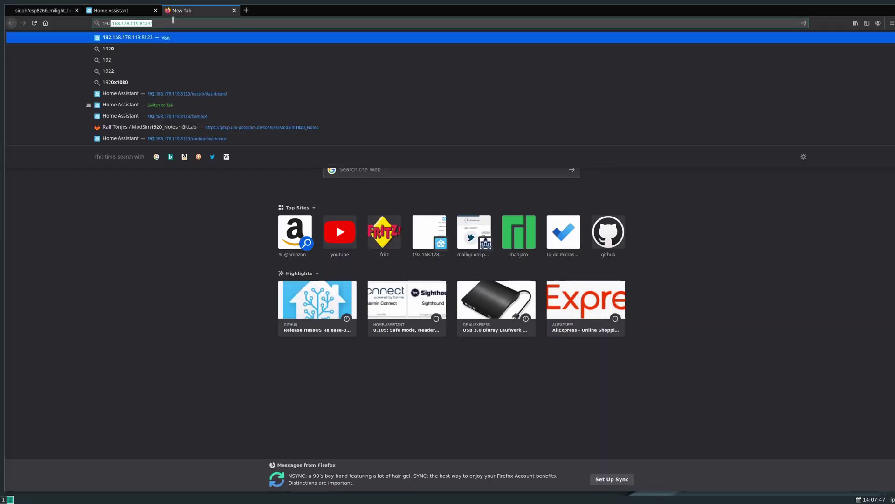
pyautogui.write('.168')
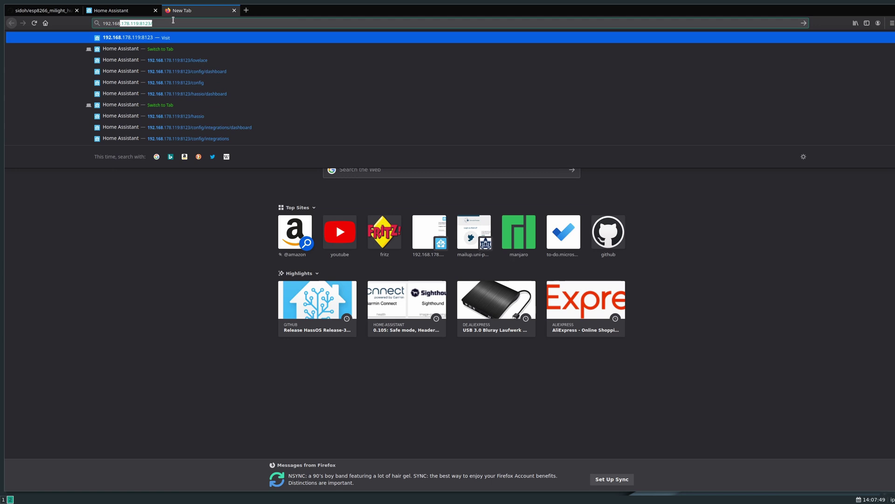
pyautogui.write('.178.72')
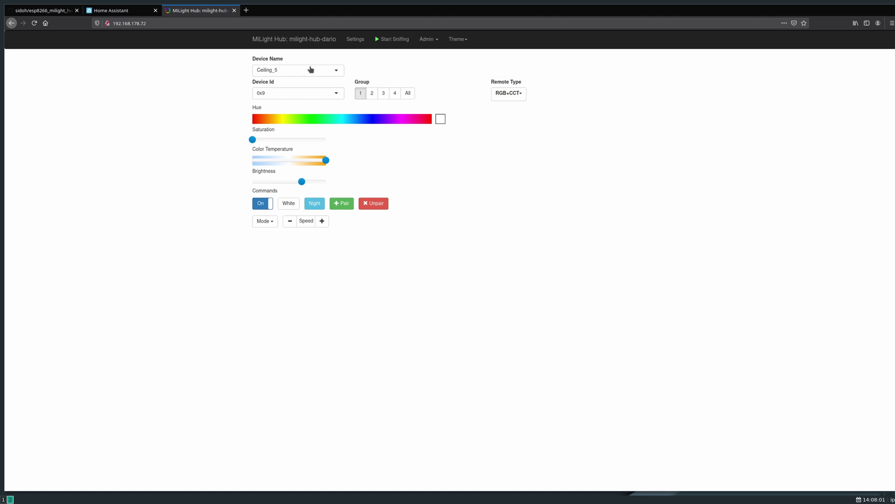
# Reload the MiLight Hub page and show the Setup section of its Settings.
pyautogui.click(319, 41)
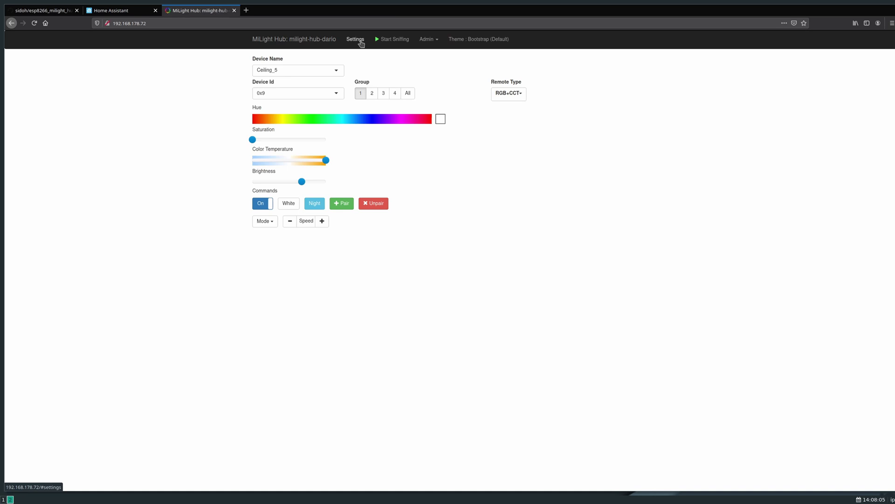
pyautogui.click(361, 42)
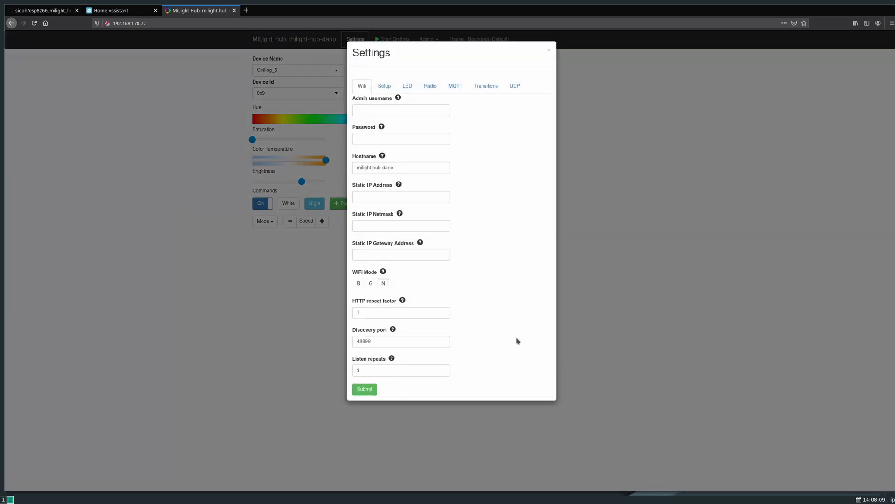
pyautogui.moveTo(398, 99)
pyautogui.click(385, 89)
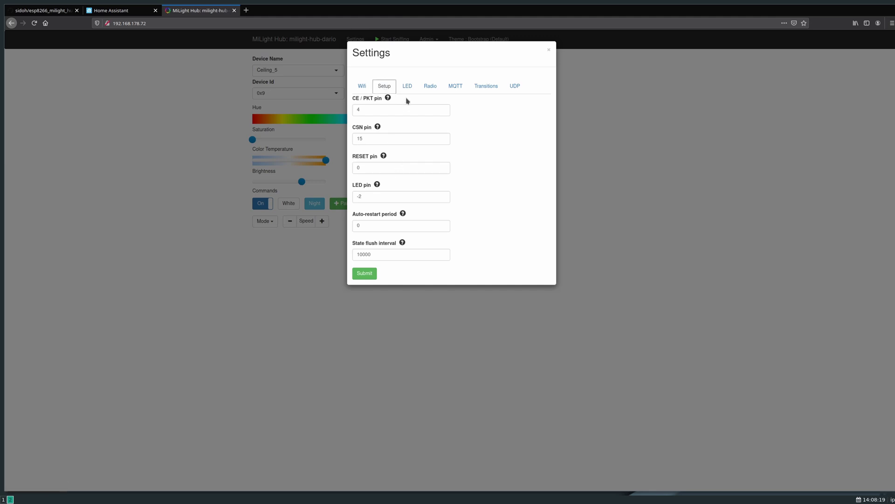
# Review the MQTT server address and topic pattern in the hub's MQTT settings.
pyautogui.click(452, 89)
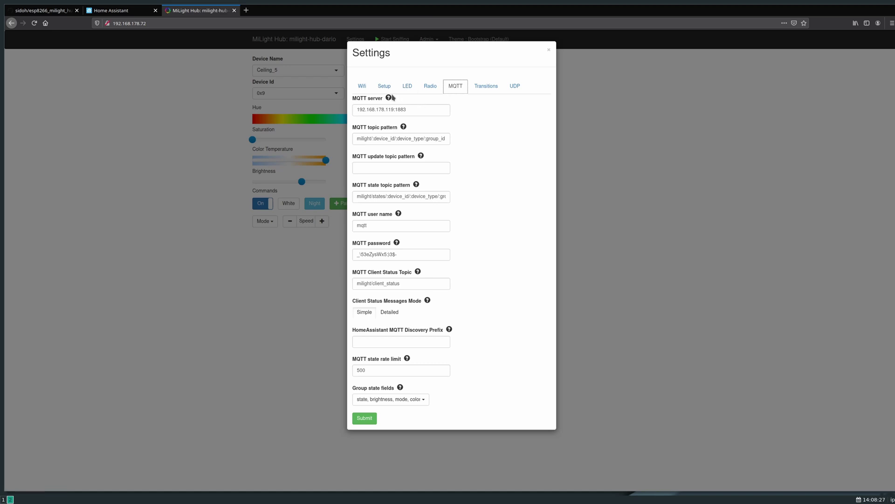
pyautogui.moveTo(411, 109); pyautogui.dragTo(350, 111)
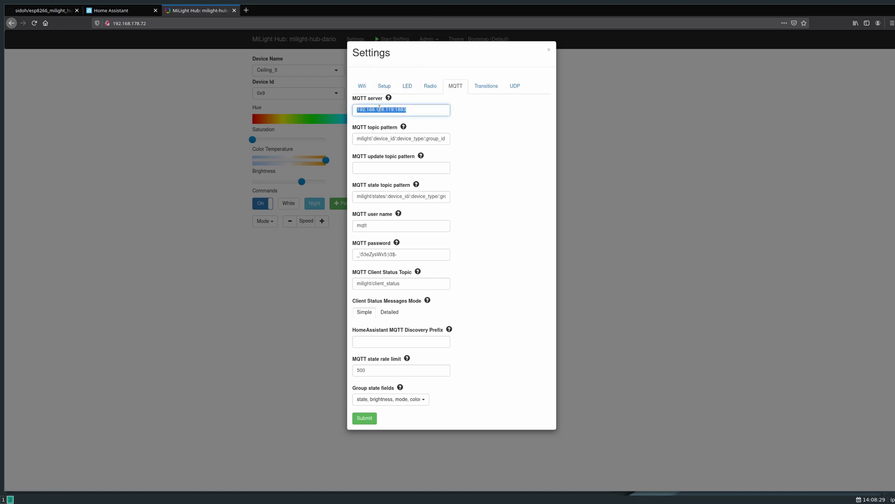
pyautogui.click(396, 109)
pyautogui.press('Escape')
pyautogui.hotkey('ctrl', 'a')
pyautogui.click(496, 131)
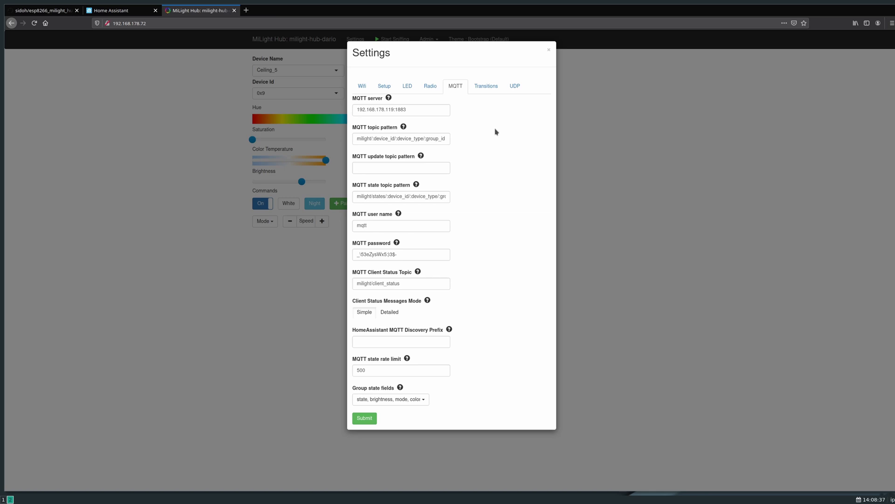
pyautogui.moveTo(368, 138); pyautogui.dragTo(495, 138)
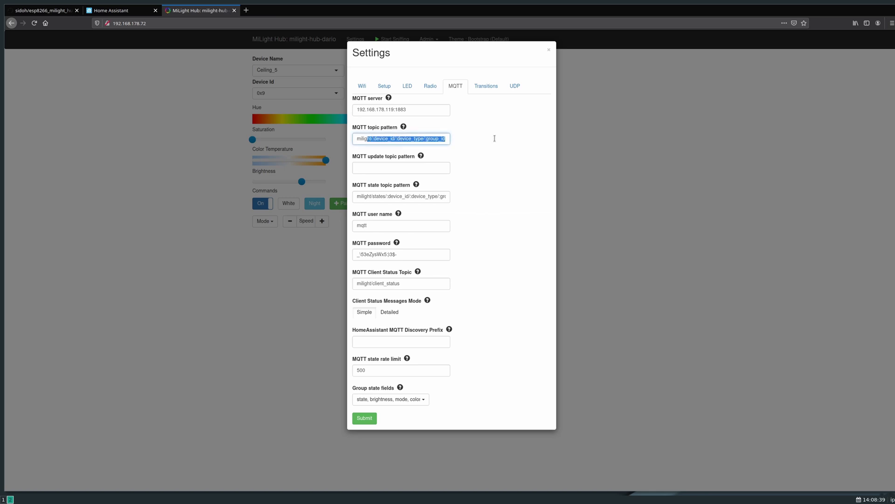
pyautogui.click(359, 138)
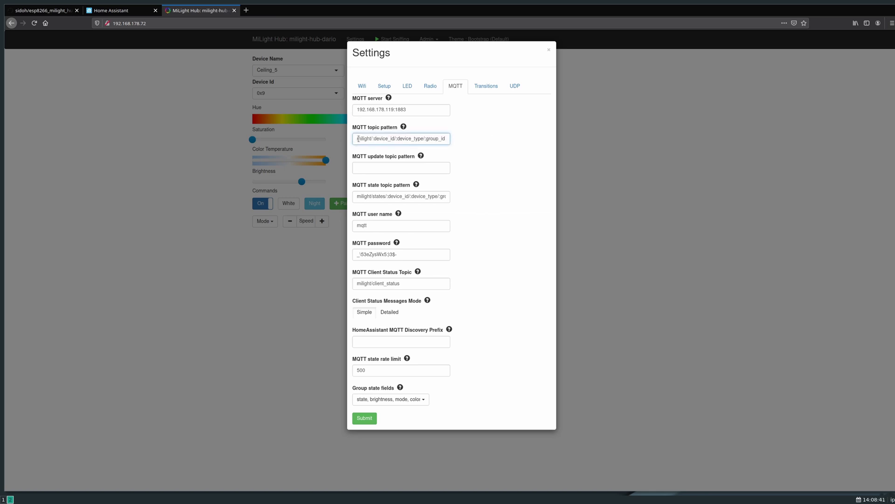
pyautogui.moveTo(358, 138); pyautogui.dragTo(448, 138)
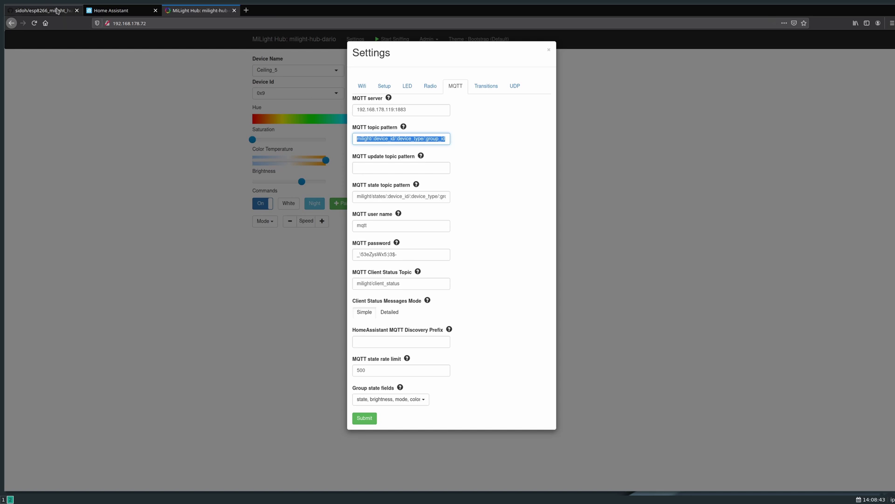
# Compare against the recommended default topic pattern in the GitHub README's MQTT docs.
pyautogui.click(55, 10)
pyautogui.scroll(1, 225, 196)
pyautogui.scroll(-2, 225, 197)
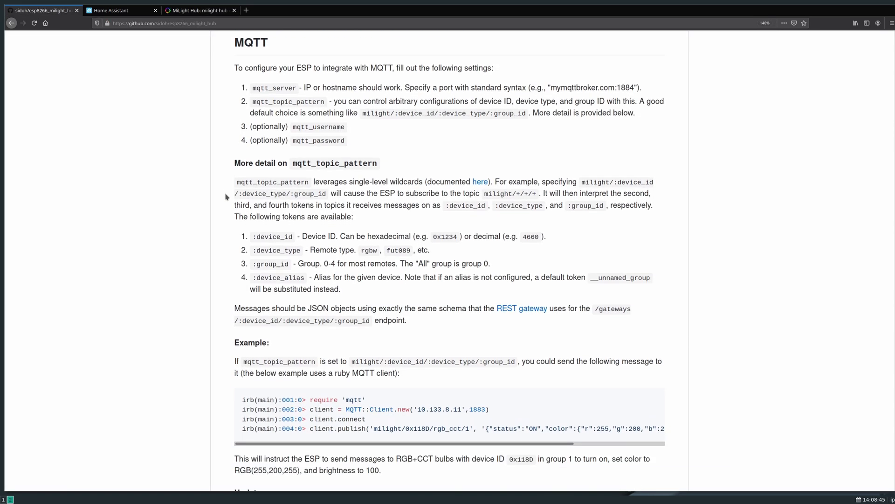
pyautogui.scroll(1, 225, 196)
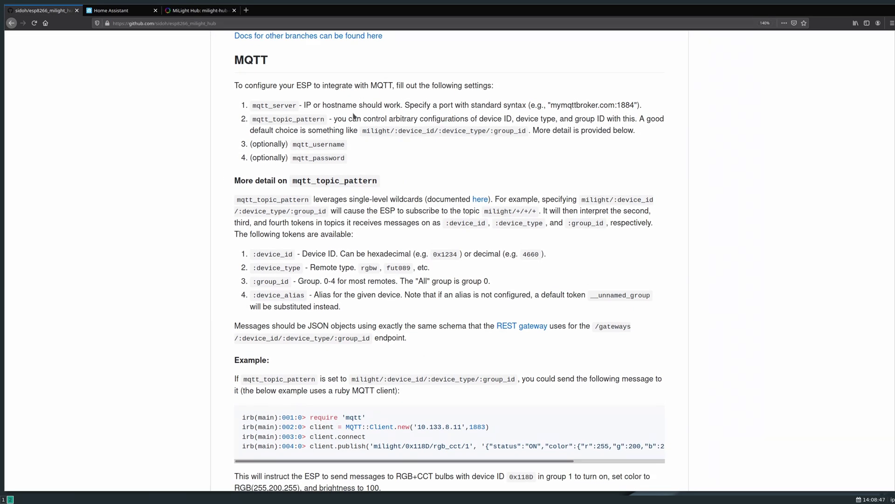
pyautogui.moveTo(372, 129); pyautogui.dragTo(525, 129)
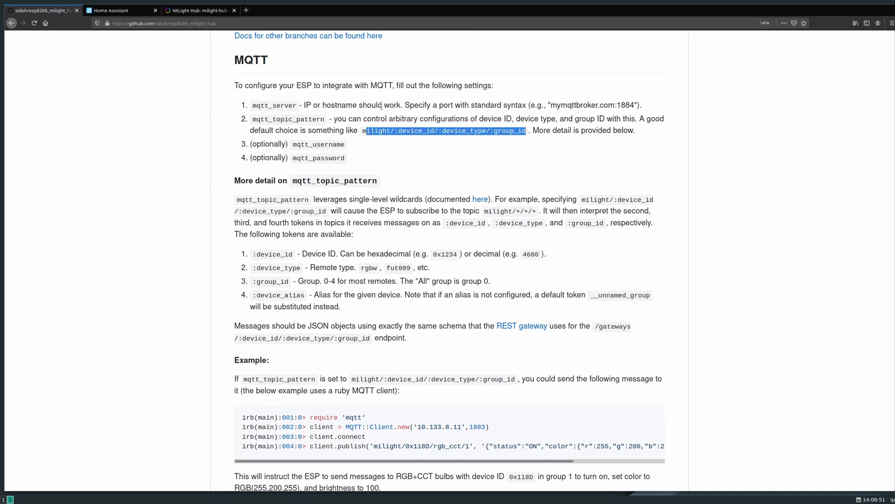
# Check the MQTT user name, password and client status topic, then close Settings unchanged.
pyautogui.click(181, 14)
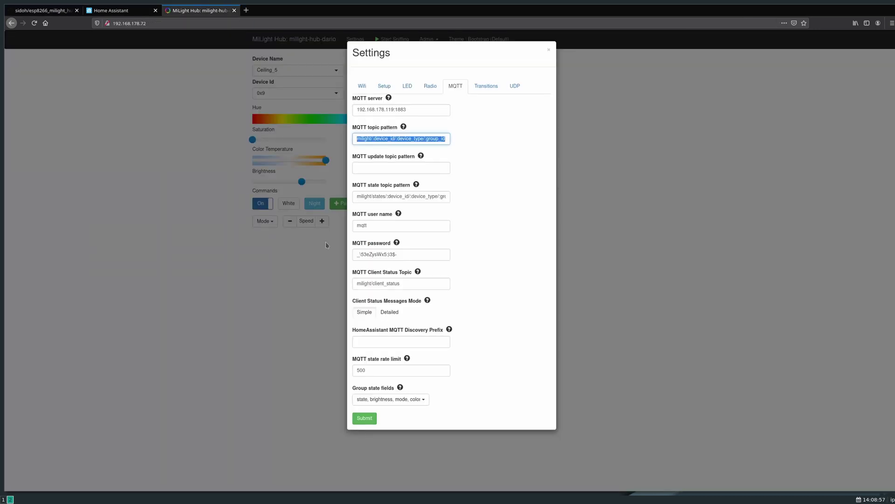
pyautogui.doubleClick(363, 225)
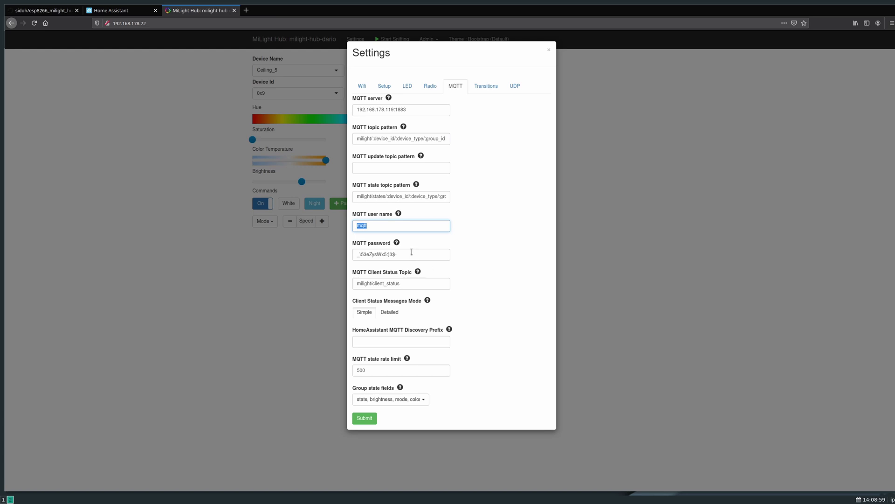
pyautogui.press('Tab')
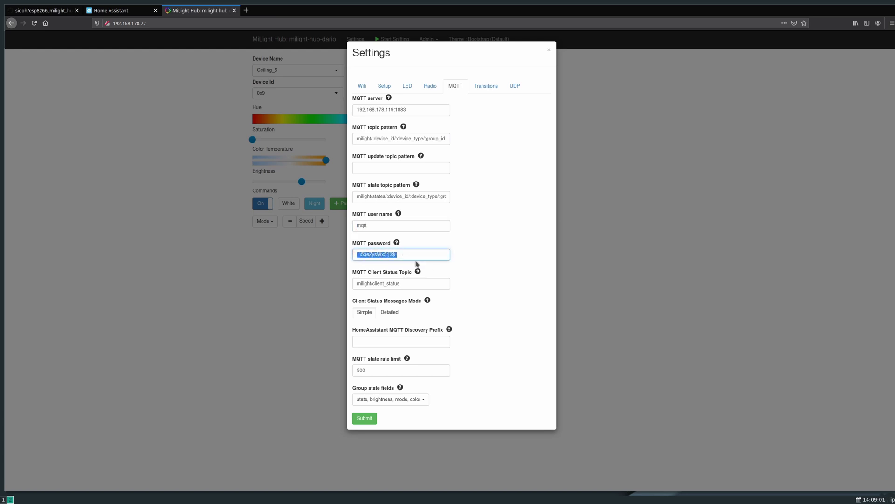
pyautogui.click(454, 225)
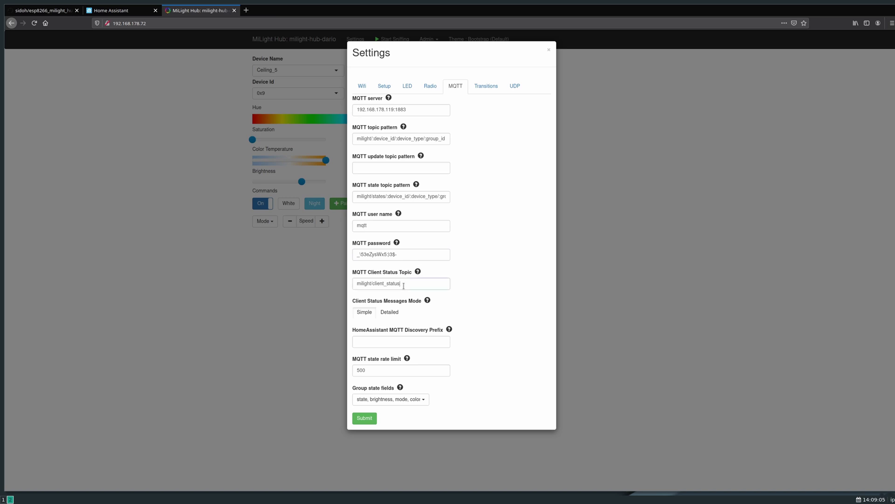
pyautogui.moveTo(404, 285); pyautogui.dragTo(346, 284)
pyautogui.press('Tab')
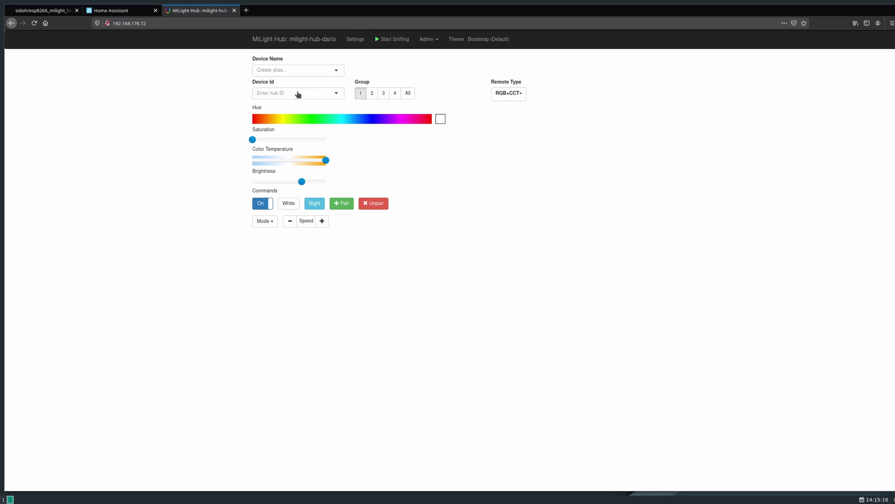
# Enter device ID 0x10, add the alias desk-lamp, switch to group 2 and load it.
pyautogui.click(297, 92)
pyautogui.write('0x')
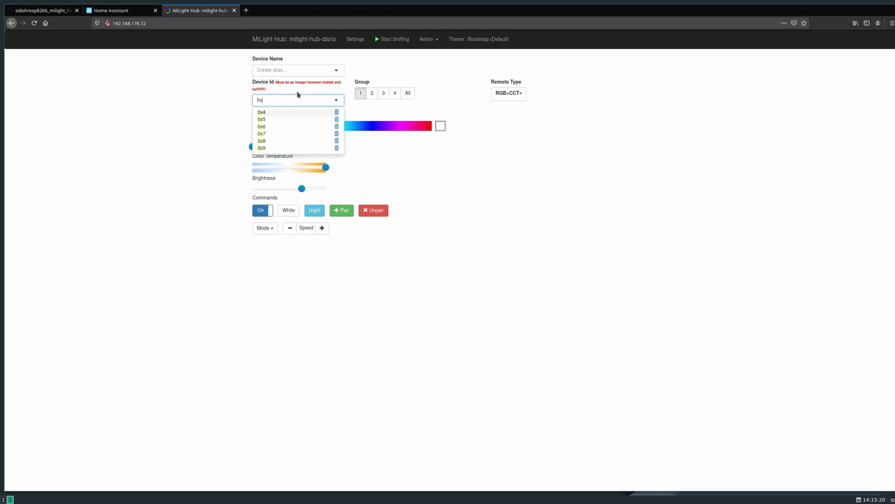
pyautogui.write('10')
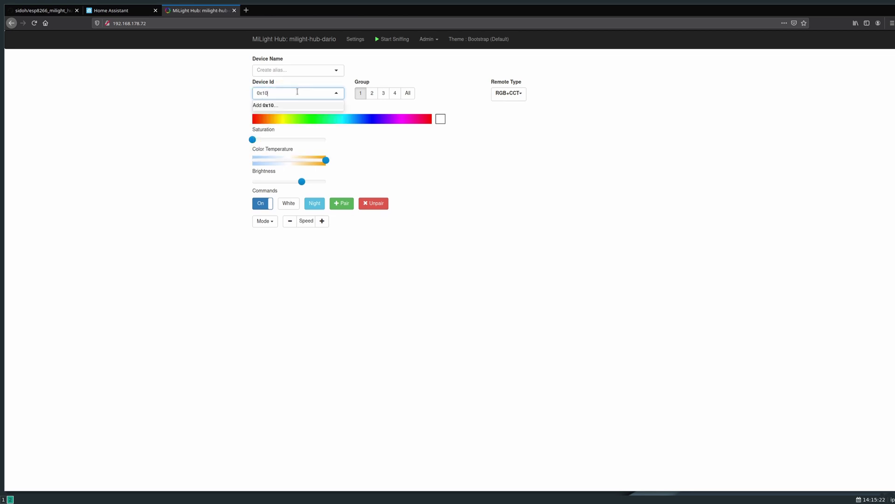
pyautogui.click(296, 70)
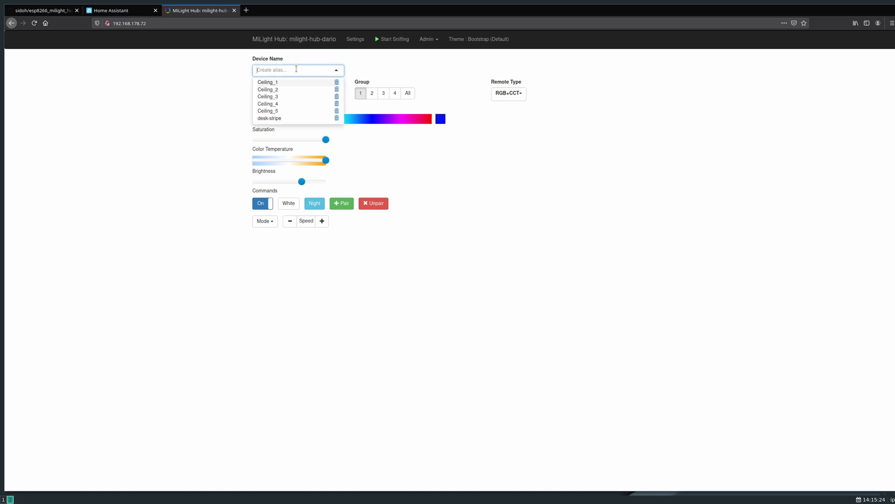
pyautogui.write('desk')
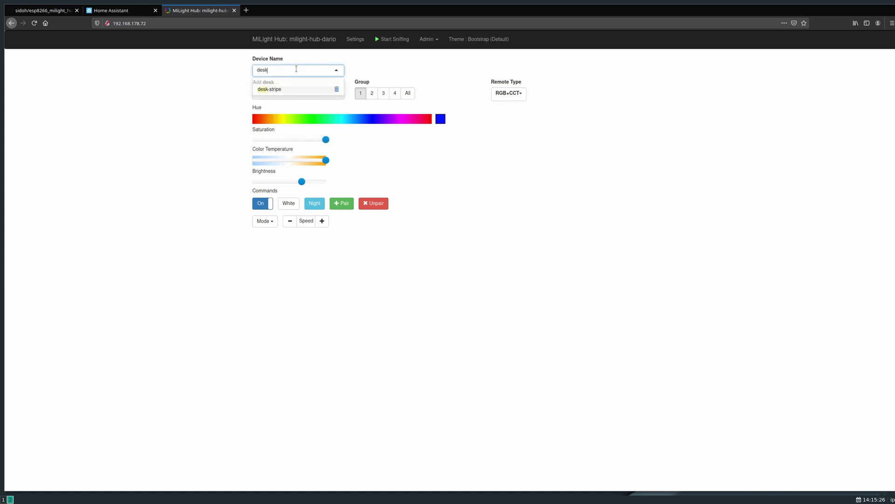
pyautogui.write('-lamp')
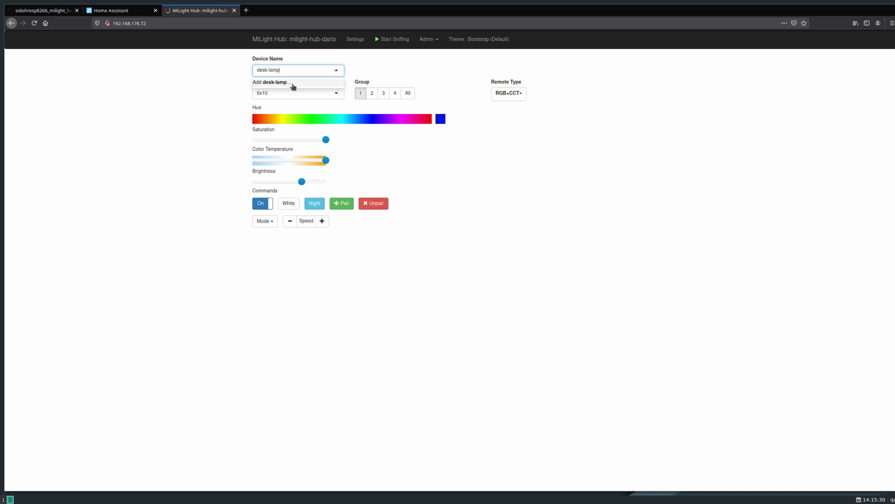
pyautogui.click(293, 87)
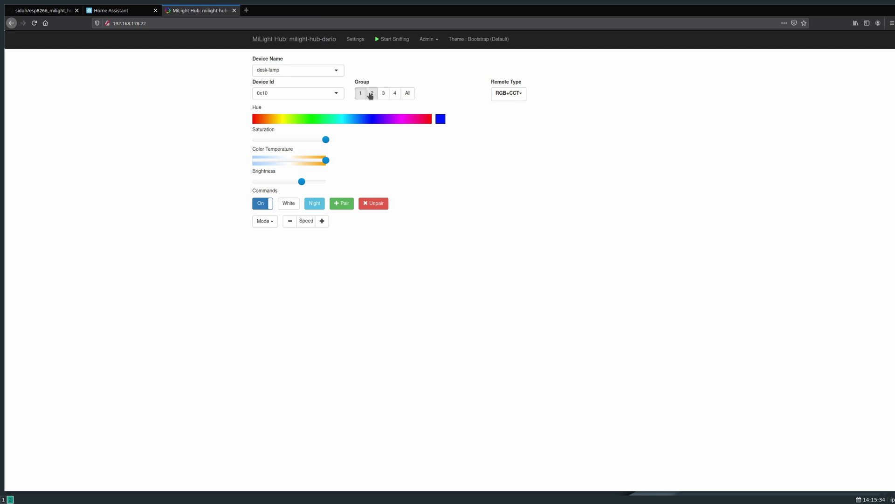
pyautogui.click(371, 94)
pyautogui.click(280, 70)
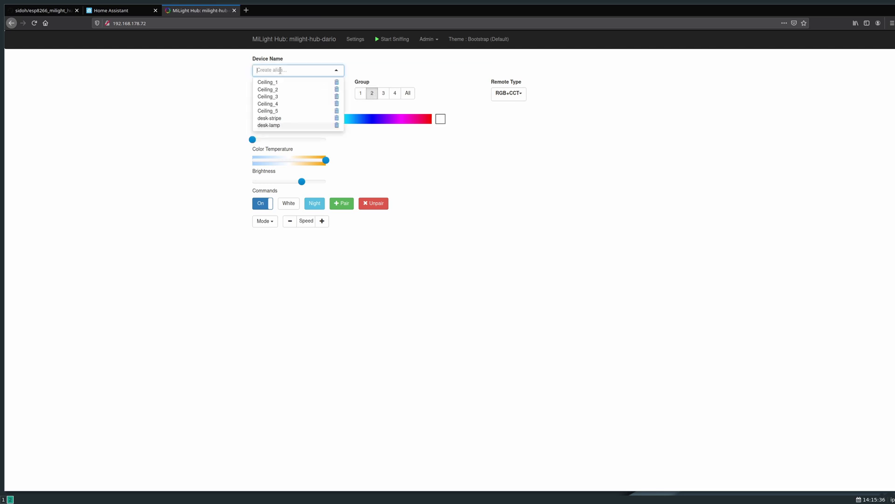
pyautogui.click(282, 125)
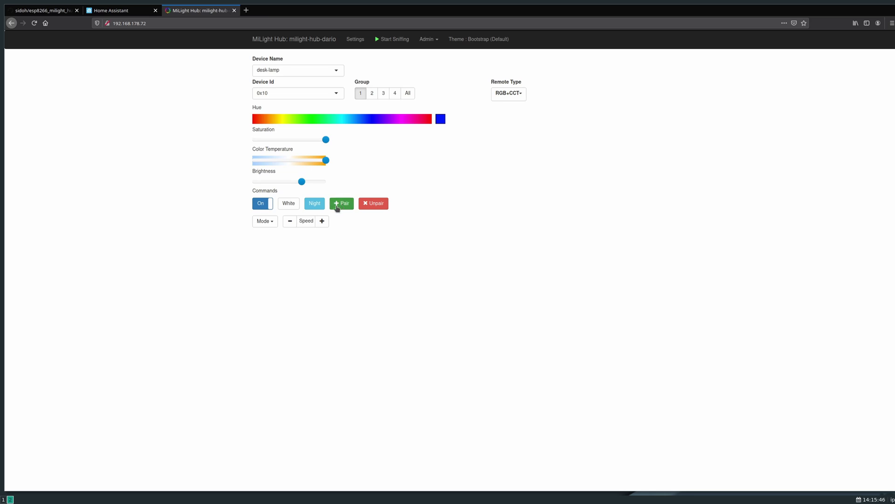
# Delete the desk-lamp alias from the saved device names.
pyautogui.click(336, 71)
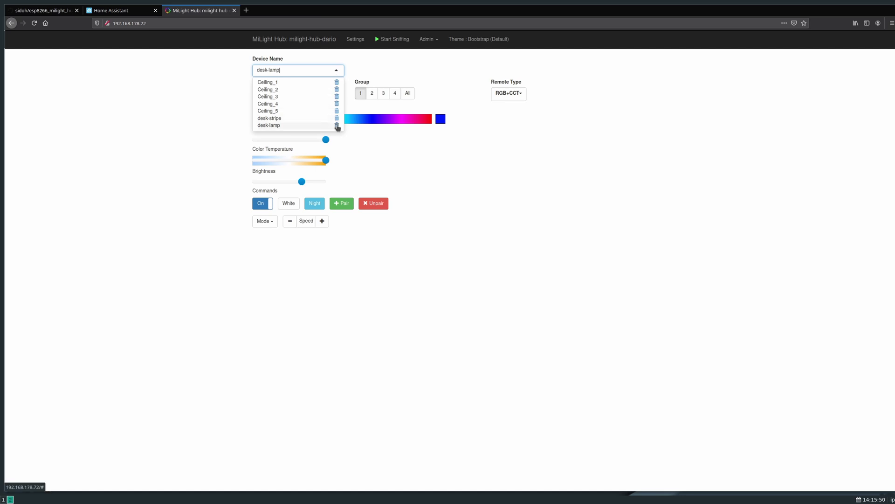
pyautogui.click(336, 125)
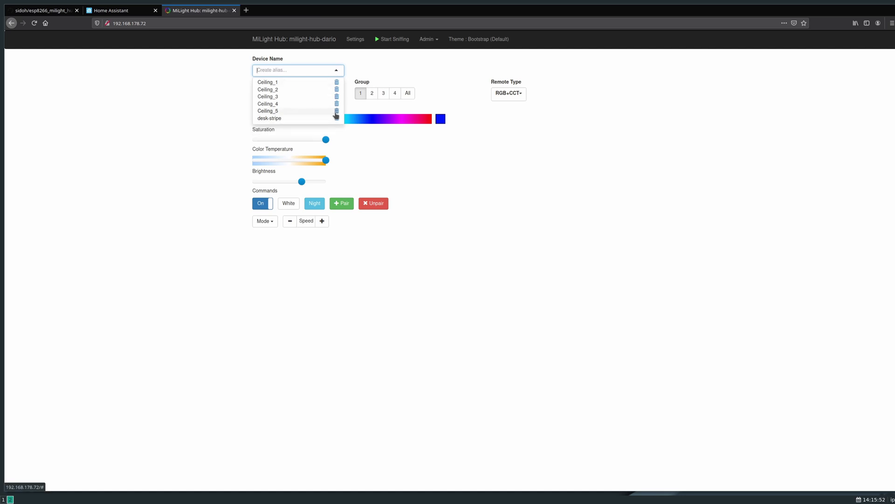
pyautogui.click(467, 89)
pyautogui.click(336, 94)
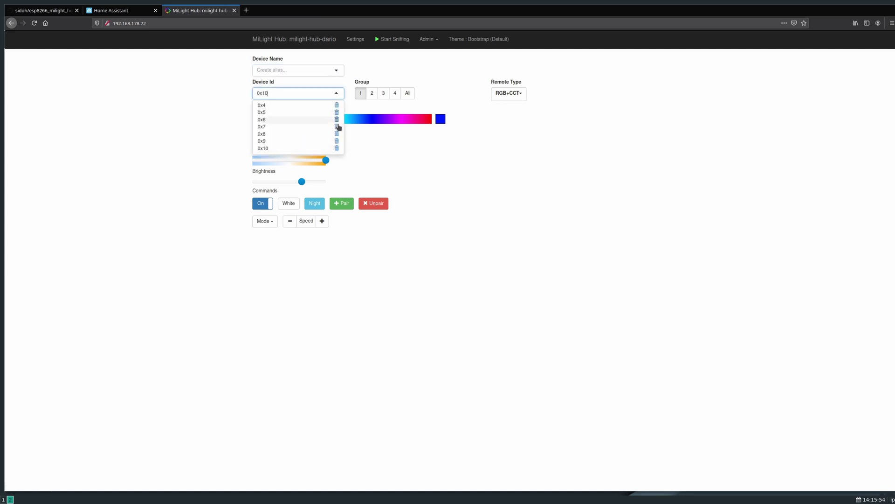
pyautogui.click(440, 168)
# With group 2 selected, re-save desk-lamp as the name for device ID 0x10.
pyautogui.click(371, 93)
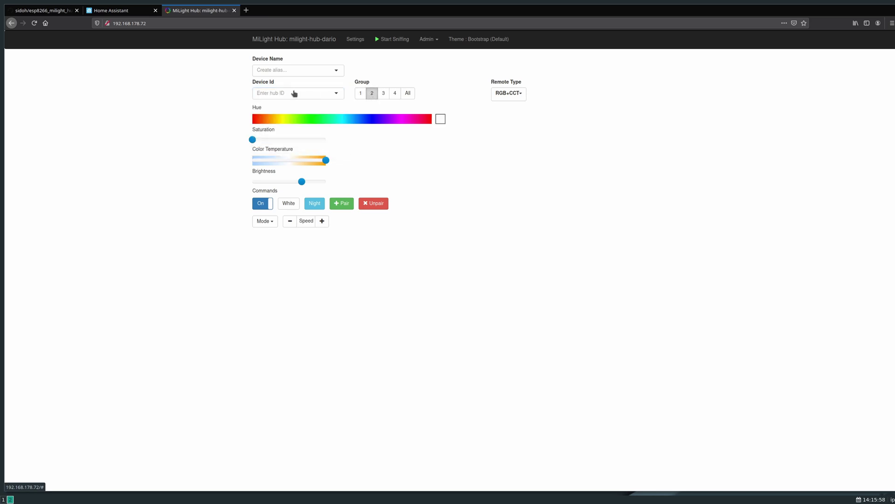
pyautogui.click(294, 93)
pyautogui.write('0x10')
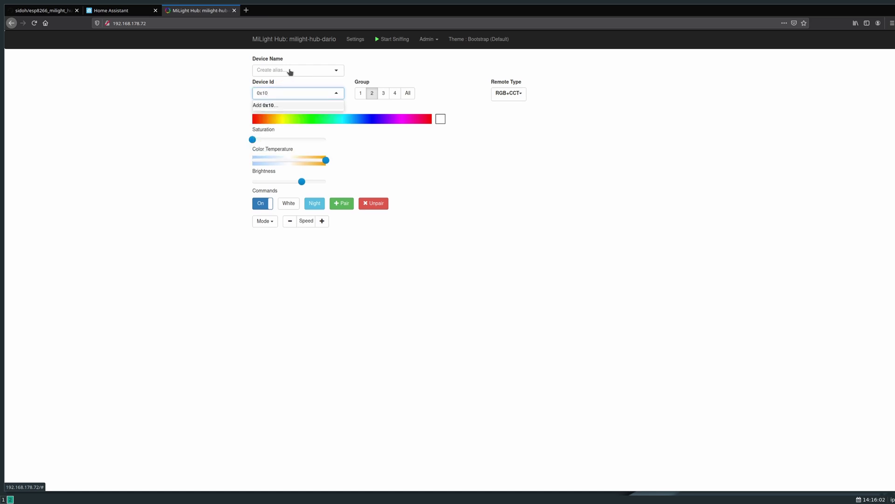
pyautogui.click(290, 69)
pyautogui.write('de')
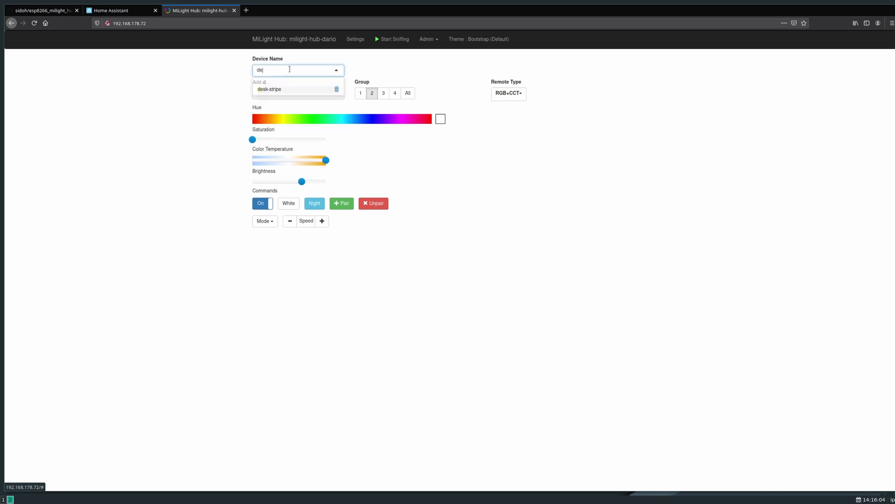
pyautogui.write('sk-lamp')
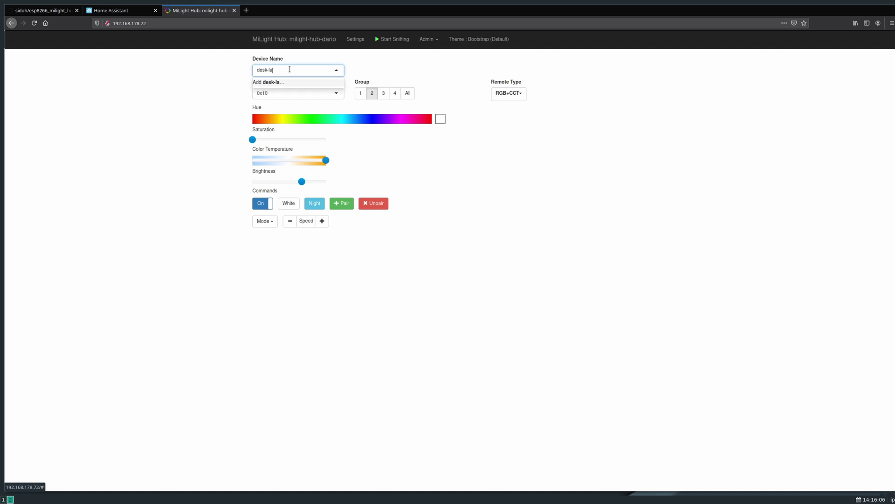
pyautogui.click(292, 82)
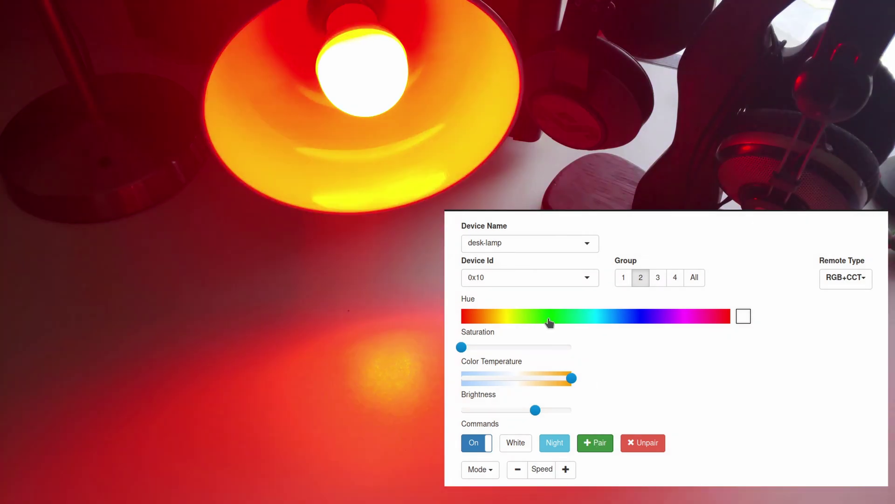
# Sweep the desk lamp's hue through red, orange, green, cyan, azure, blue, violet and magenta.
pyautogui.click(550, 322)
pyautogui.click(625, 326)
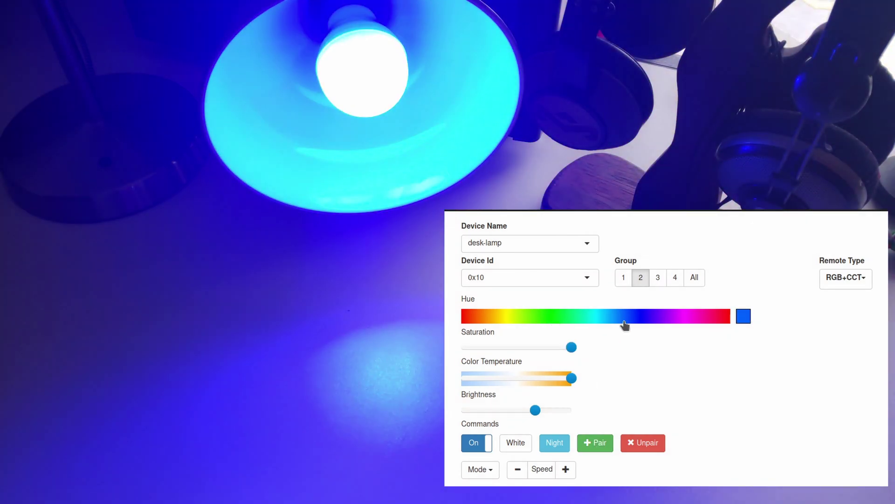
pyautogui.click(655, 322)
pyautogui.click(582, 317)
pyautogui.click(544, 320)
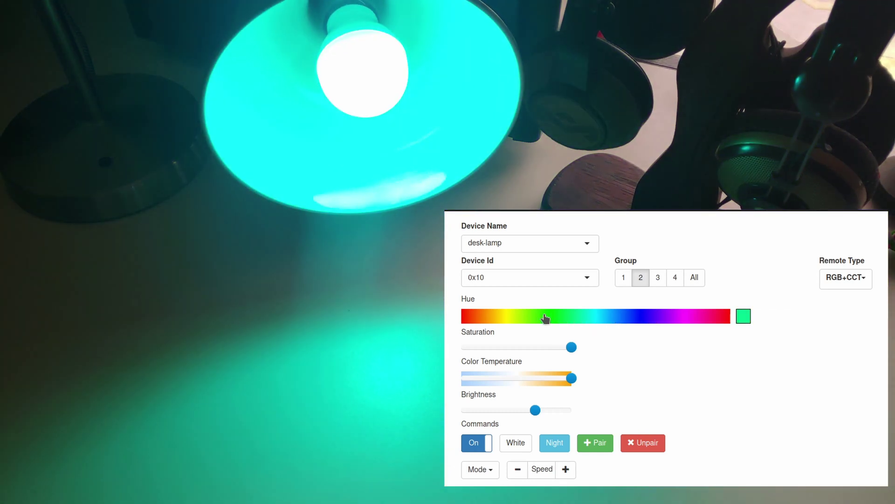
pyautogui.click(464, 321)
pyautogui.click(495, 323)
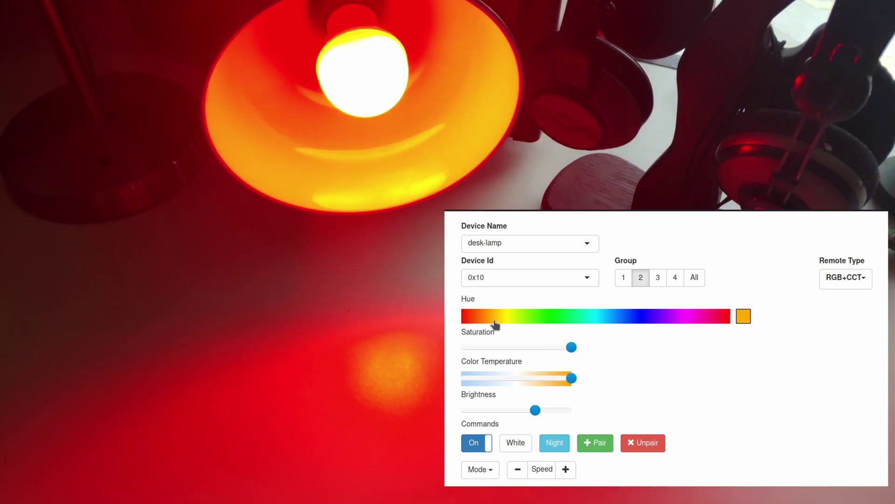
pyautogui.click(532, 326)
pyautogui.click(558, 325)
pyautogui.click(595, 324)
pyautogui.click(619, 324)
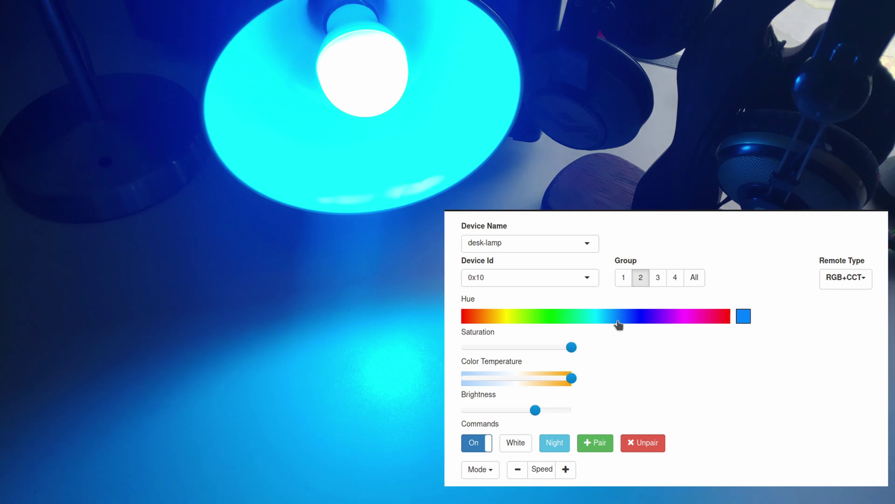
pyautogui.click(644, 324)
pyautogui.click(668, 324)
pyautogui.click(690, 323)
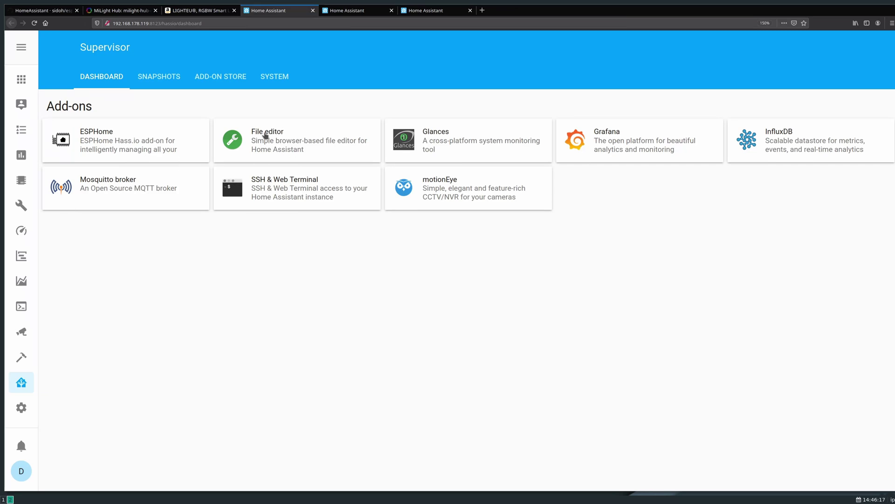
# Show configuration.yaml in the File editor and highlight the MILIGHT light lines 54–72, then 60–72.
pyautogui.click(345, 12)
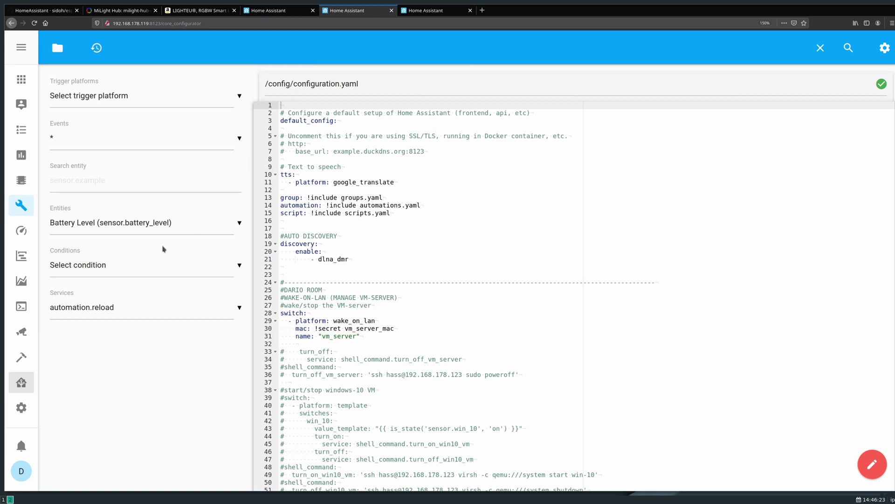
pyautogui.scroll(-5, 411, 246)
pyautogui.scroll(-7, 411, 246)
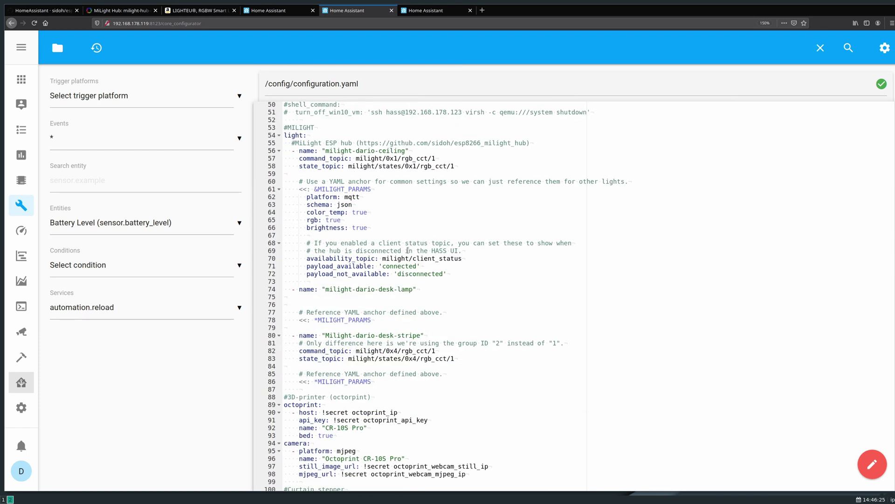
pyautogui.scroll(1, 388, 255)
pyautogui.moveTo(452, 306); pyautogui.dragTo(275, 165)
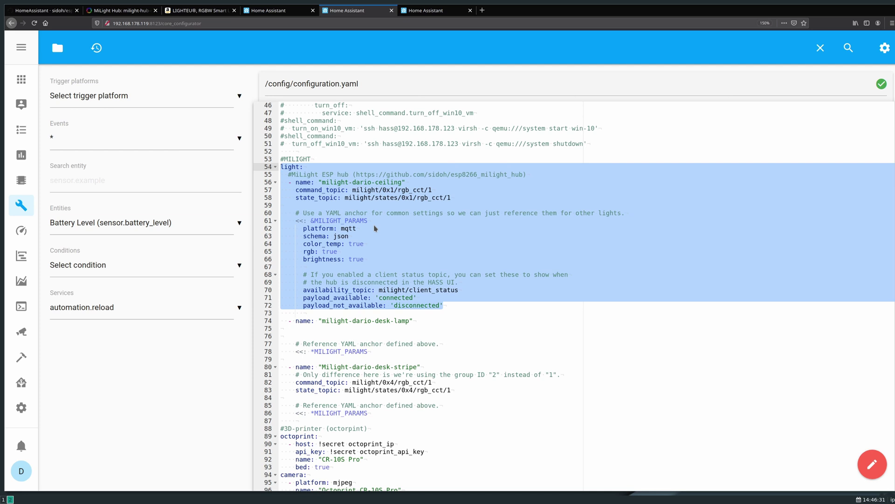
pyautogui.click(444, 198)
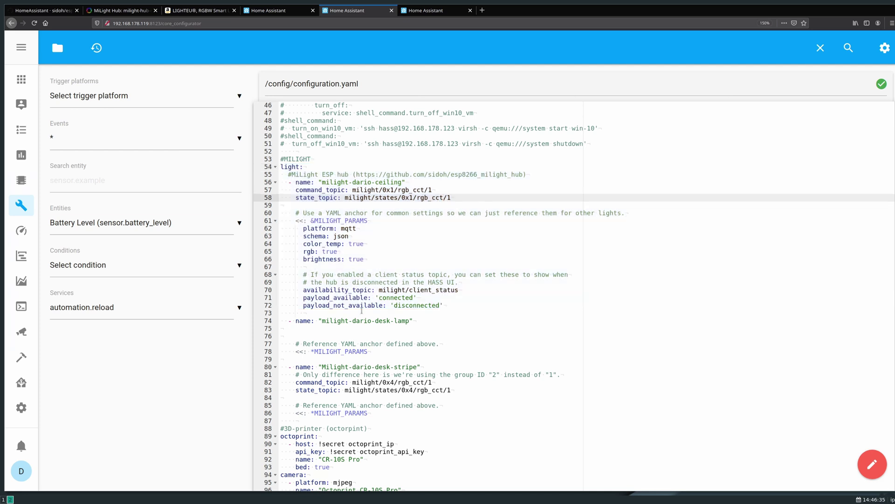
pyautogui.moveTo(461, 307); pyautogui.dragTo(281, 213)
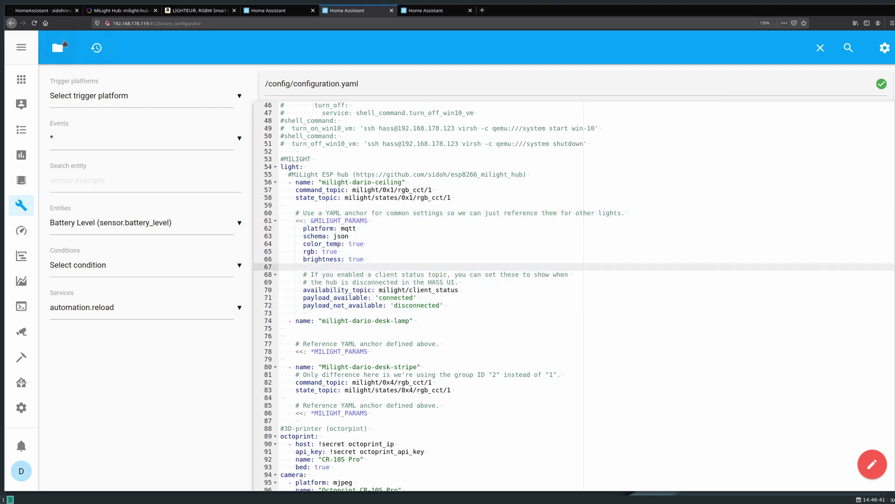
# Copy the Milight Lamp #2 comment, command_topic and state_topic lines from the GitHub YAML example.
pyautogui.hotkey('alt', '1')
pyautogui.scroll(5, 406, 300)
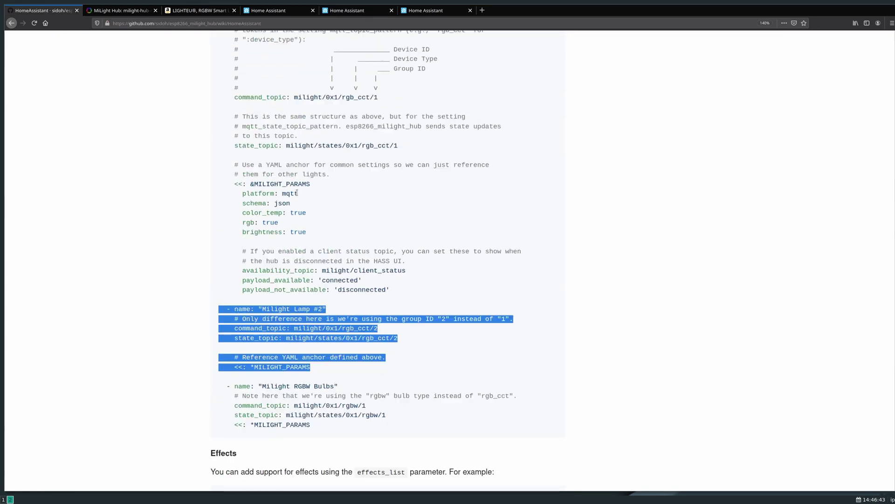
pyautogui.click(405, 301)
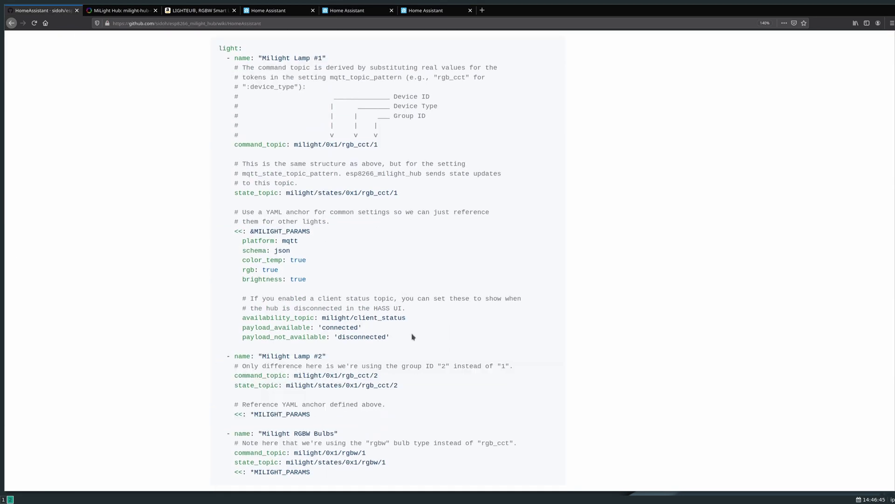
pyautogui.moveTo(413, 337); pyautogui.dragTo(209, 212)
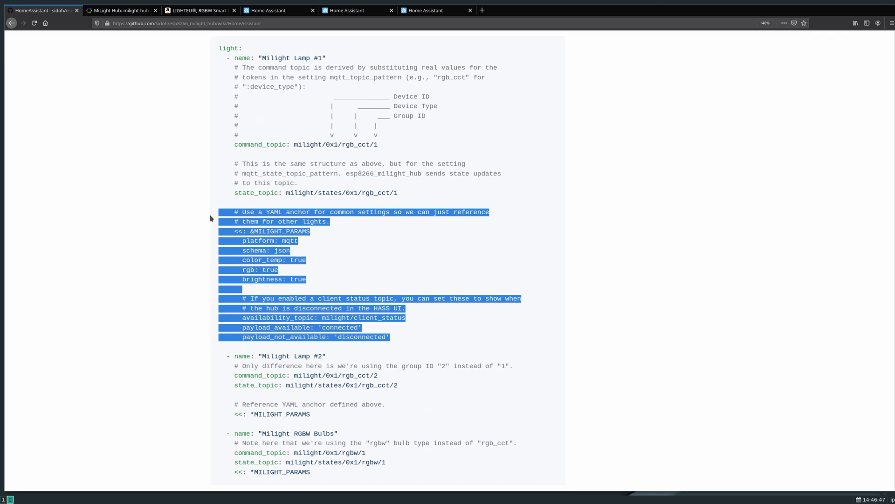
pyautogui.scroll(-2, 210, 218)
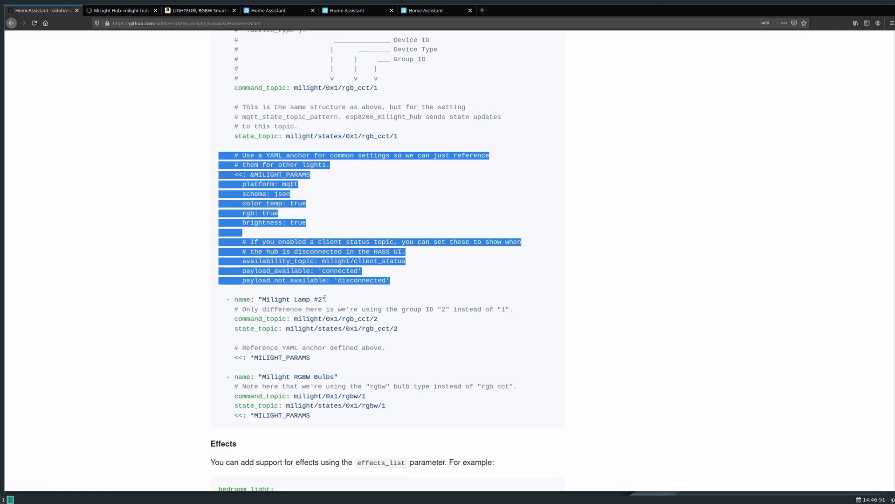
pyautogui.moveTo(325, 299); pyautogui.dragTo(238, 297)
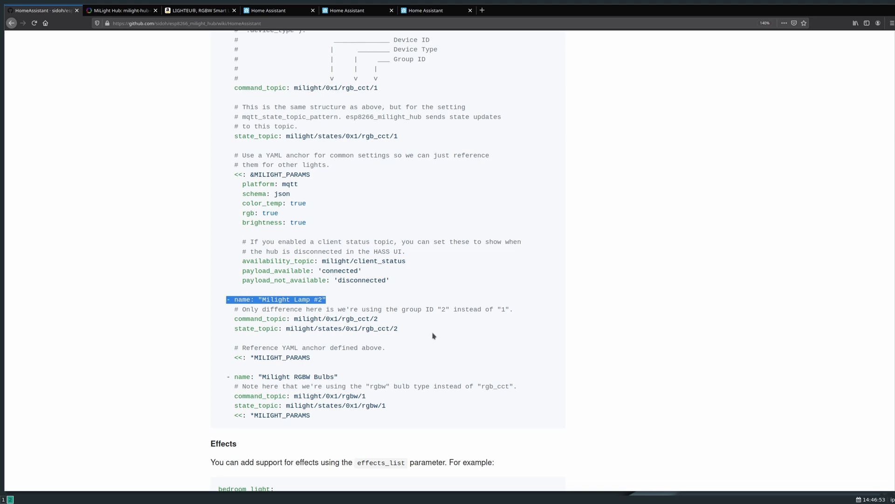
pyautogui.moveTo(415, 330); pyautogui.dragTo(215, 310)
pyautogui.rightClick(288, 316)
pyautogui.click(308, 321)
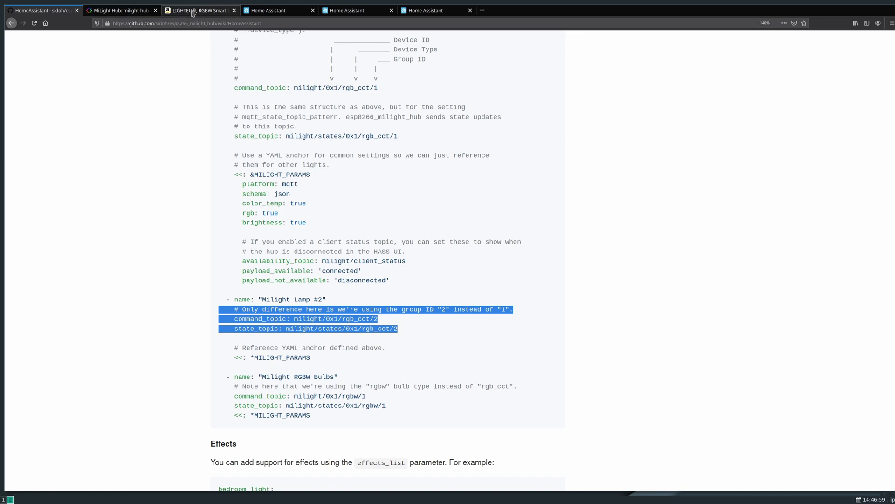
pyautogui.click(327, 10)
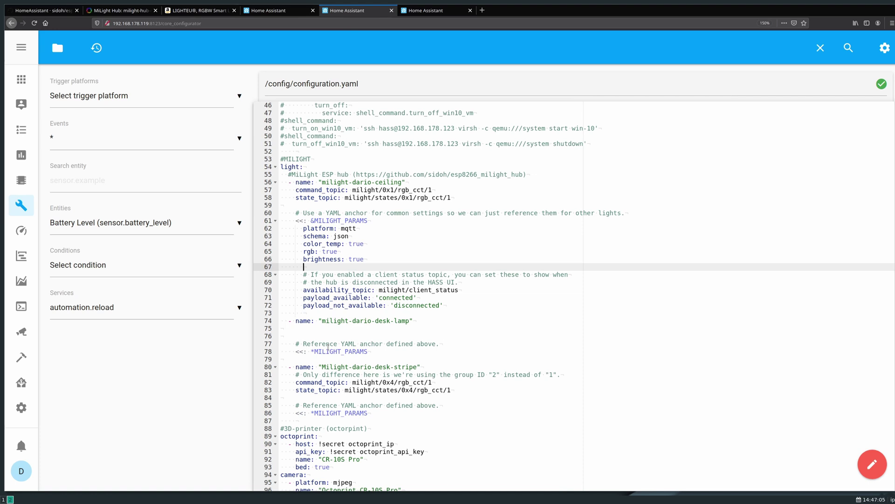
# Paste the copied topic lines under the milight-dario-desk-lamp name entry.
pyautogui.click(366, 314)
pyautogui.click(367, 322)
pyautogui.click(367, 328)
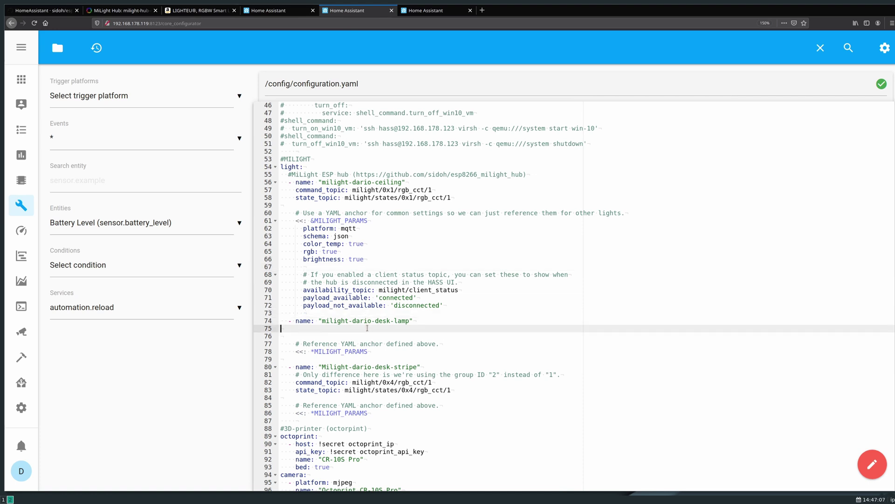
pyautogui.hotkey('ctrl', 'v')
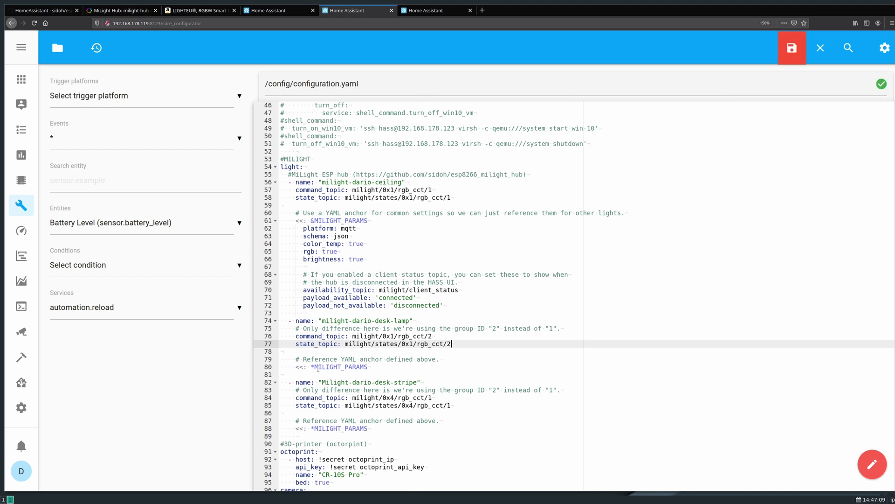
pyautogui.doubleClick(318, 368)
pyautogui.click(373, 367)
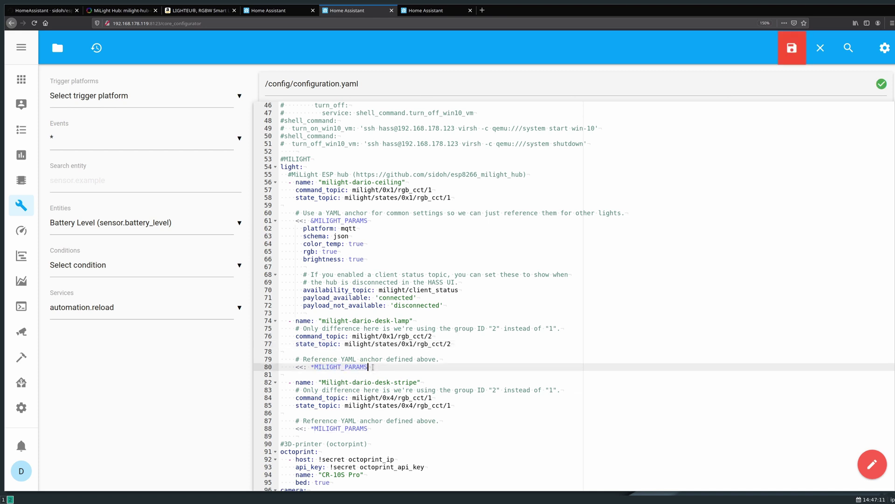
pyautogui.moveTo(373, 367); pyautogui.dragTo(281, 358)
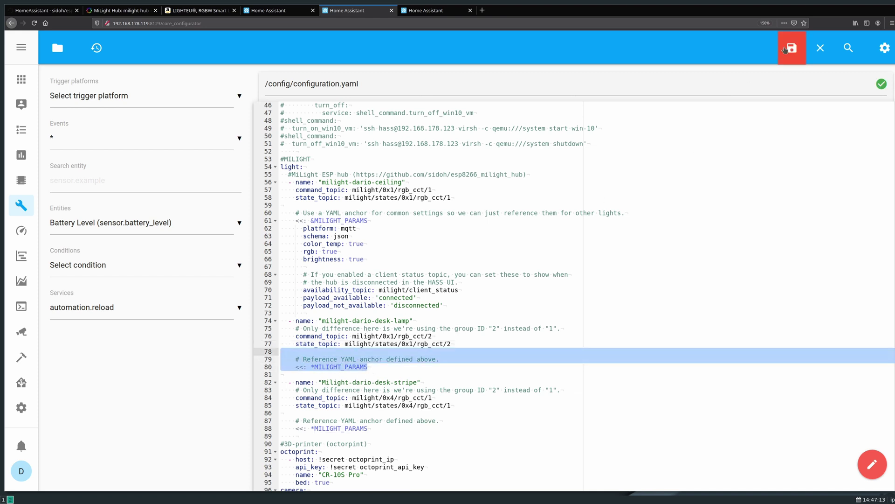
# Change both topics' device ID from 0x1 to 0x10 and save configuration.yaml.
pyautogui.click(391, 336)
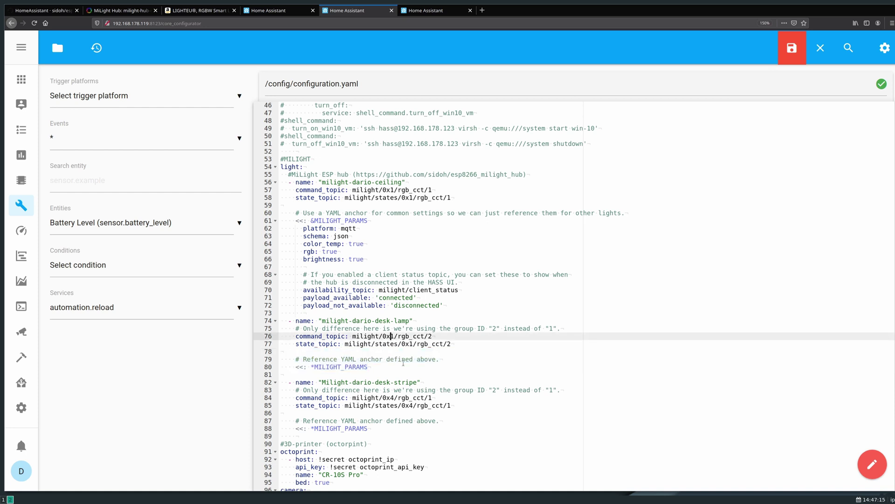
pyautogui.write('0')
pyautogui.click(412, 343)
pyautogui.write('0')
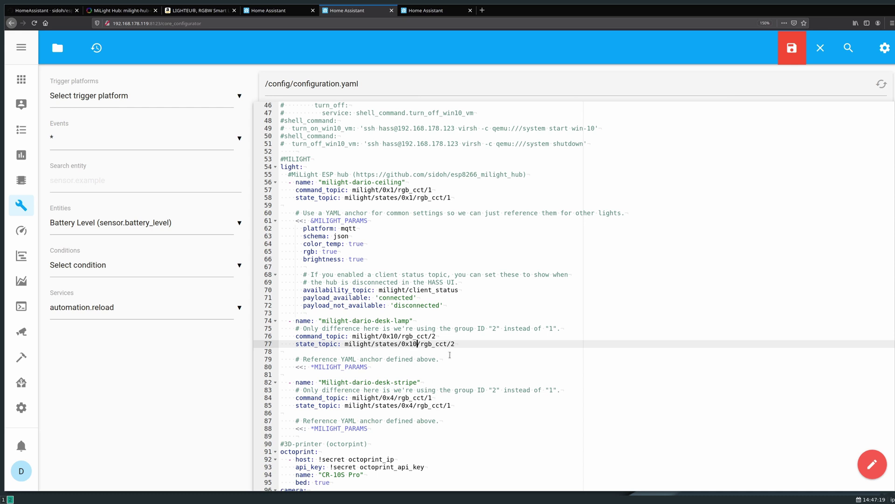
pyautogui.hotkey('shift', 'Left')
pyautogui.press('Up')
pyautogui.hotkey('shift', 'Left')
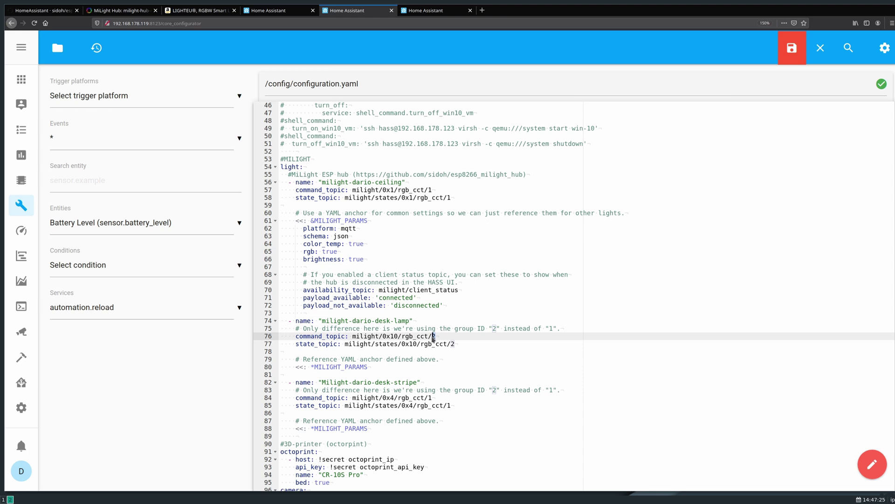
pyautogui.click(799, 51)
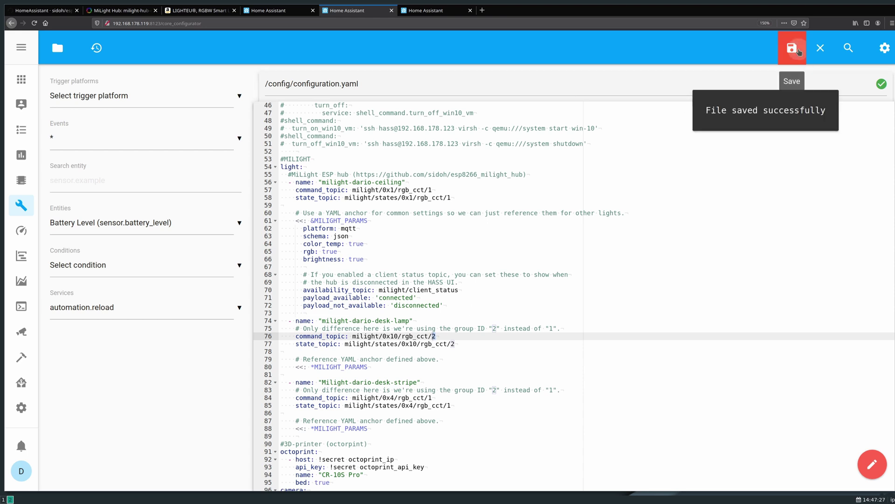
# Restart the Home Assistant server from Server Controls to load the new light.
pyautogui.click(438, 13)
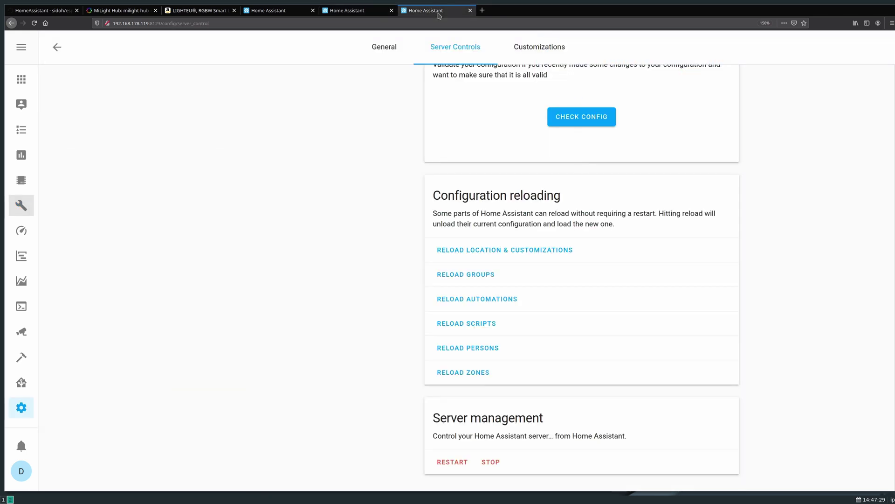
pyautogui.click(438, 462)
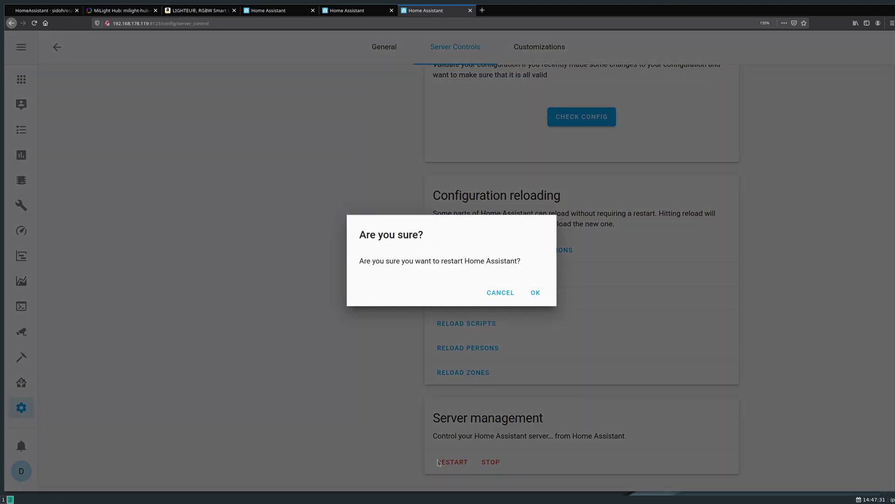
pyautogui.click(536, 292)
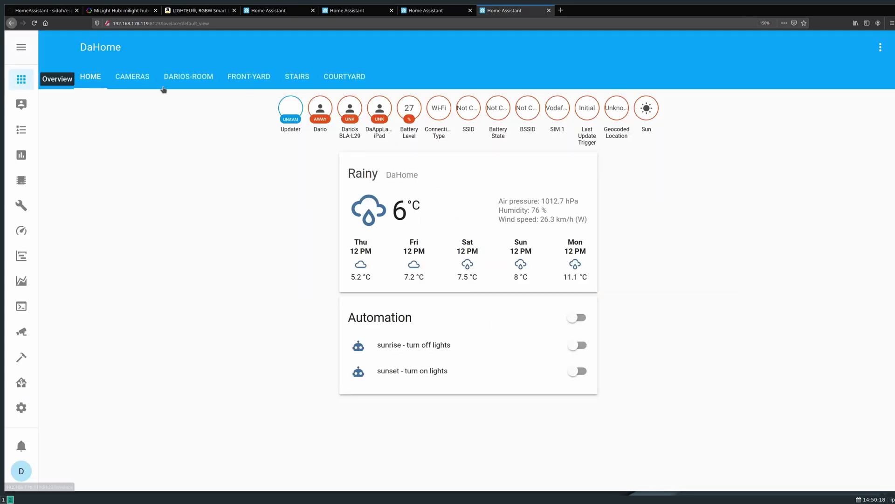
# Put the DARIOS-ROOM dashboard view into edit mode via Configure UI.
pyautogui.click(191, 78)
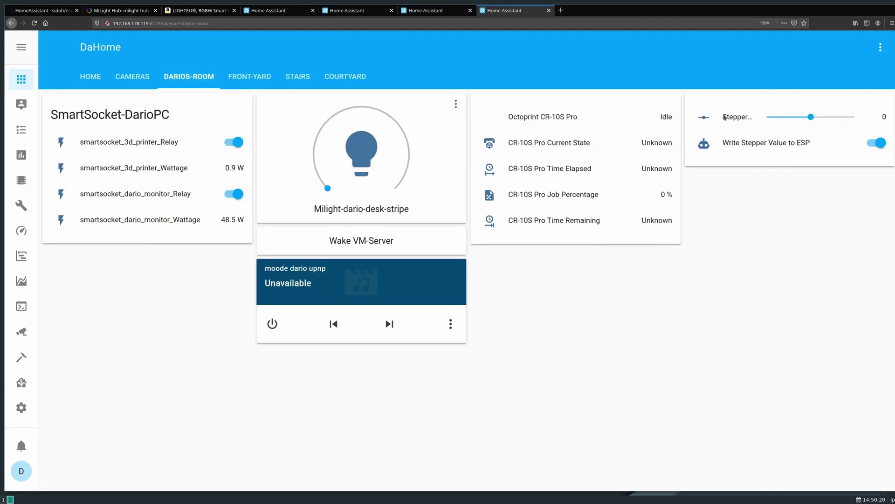
pyautogui.click(879, 48)
pyautogui.click(853, 54)
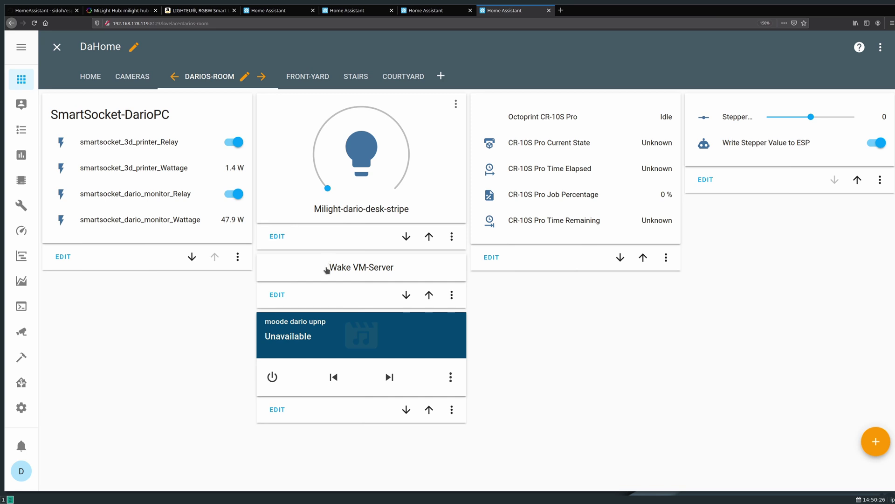
# Add a Light card for milight-dario-desk-lamp, test toggling it off and on, and save.
pyautogui.click(872, 440)
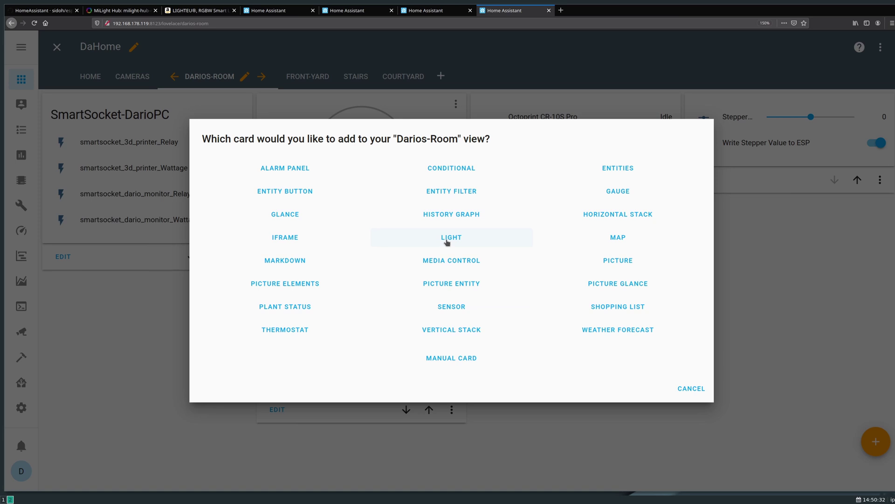
pyautogui.click(447, 241)
pyautogui.click(365, 225)
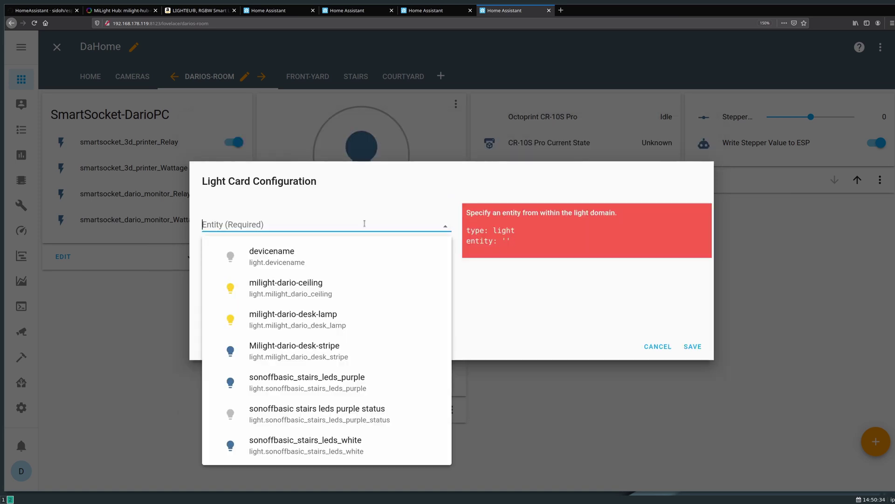
pyautogui.write('desk')
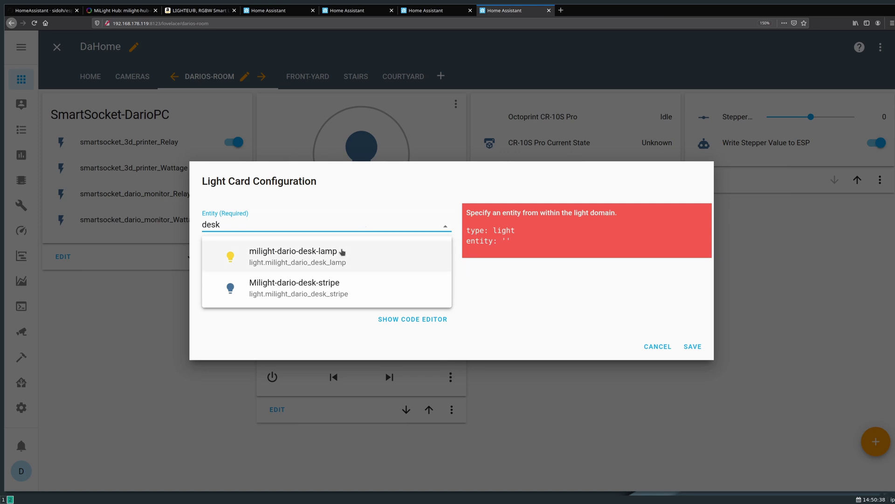
pyautogui.click(340, 256)
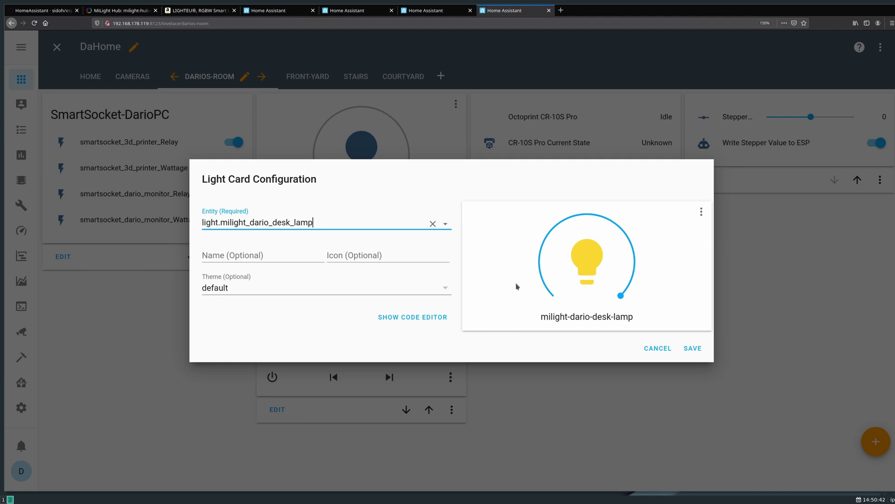
pyautogui.click(582, 265)
pyautogui.click(582, 266)
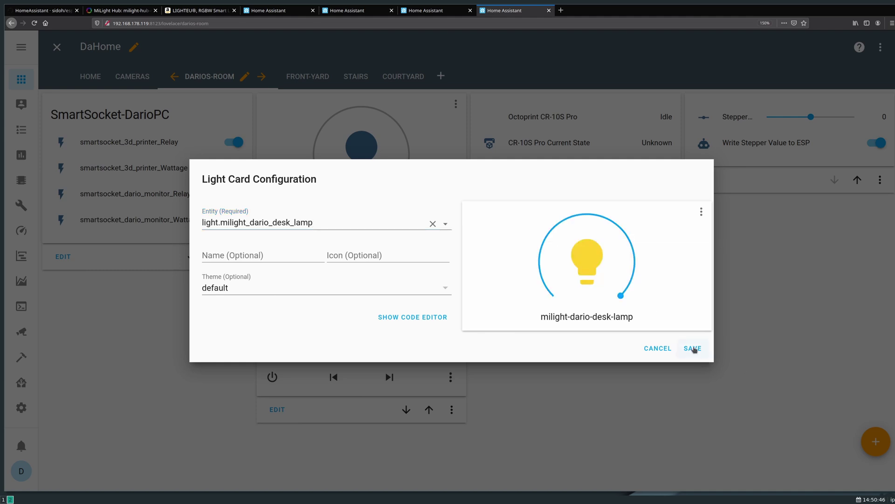
pyautogui.click(693, 349)
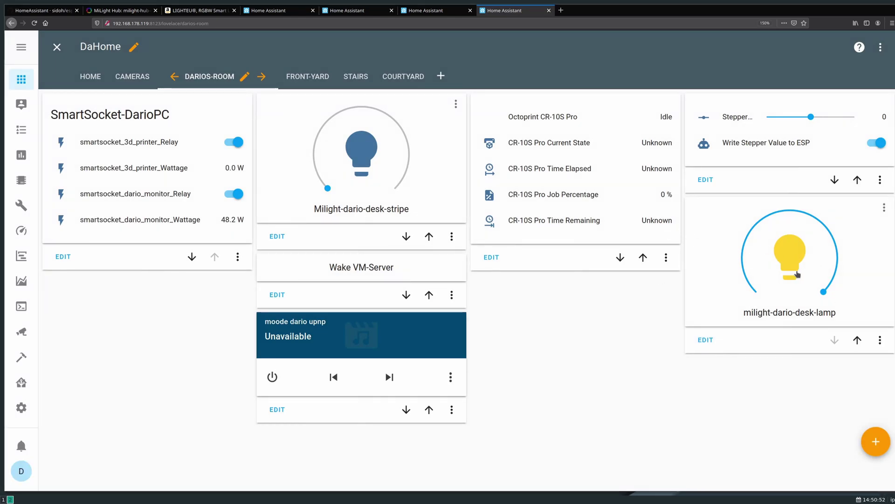
# Open the milight-dario-desk-lamp more-info dialog and pick blue on its colour wheel.
pyautogui.click(883, 207)
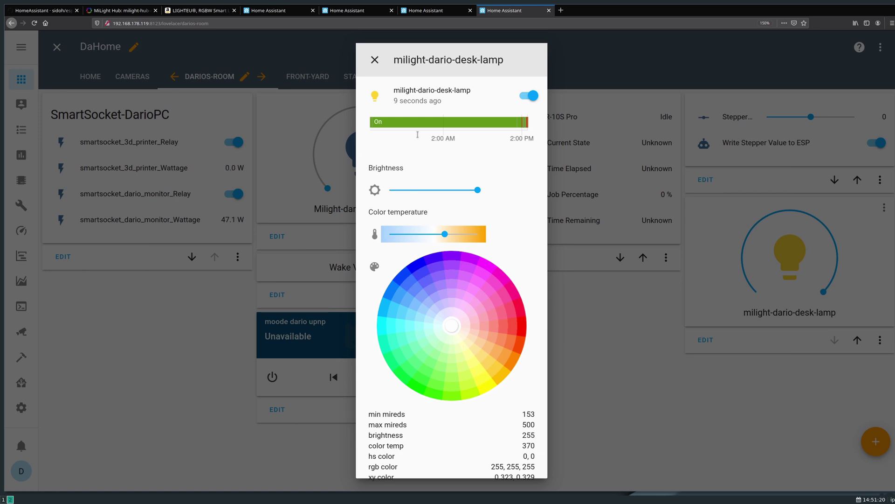
pyautogui.click(416, 267)
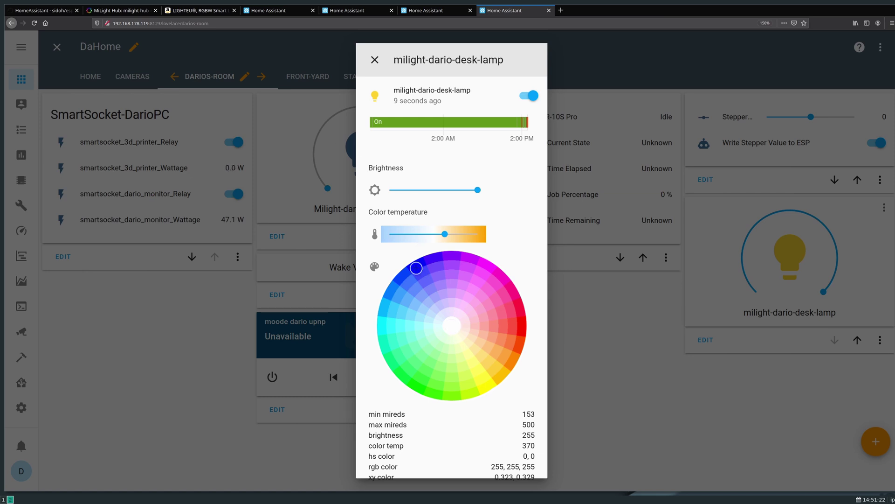